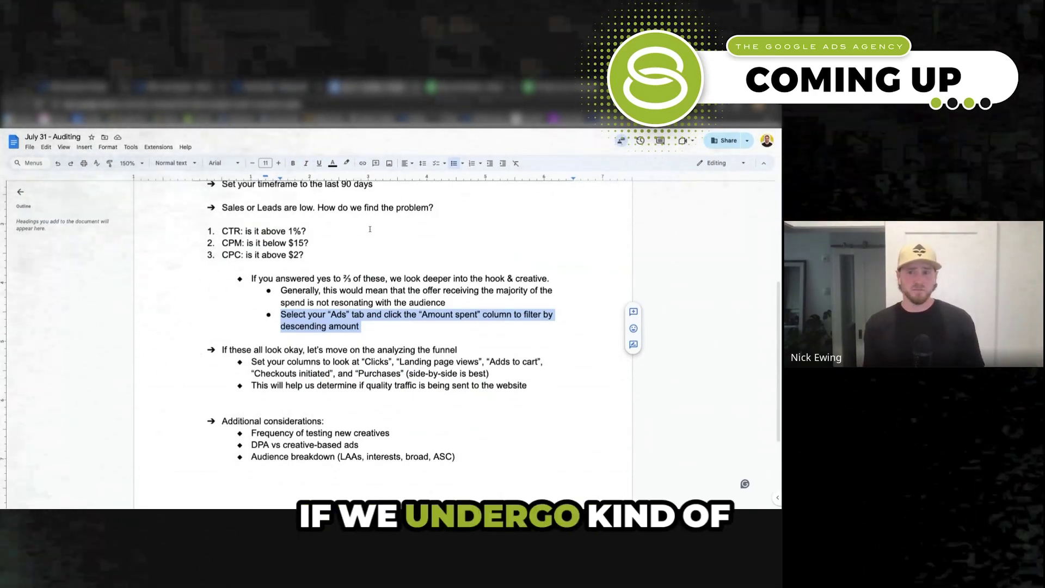
Step: Highlight the CTR, CPM and CPC checklist lines and the funnel-analysis line in the audit doc
left_click(369, 325)
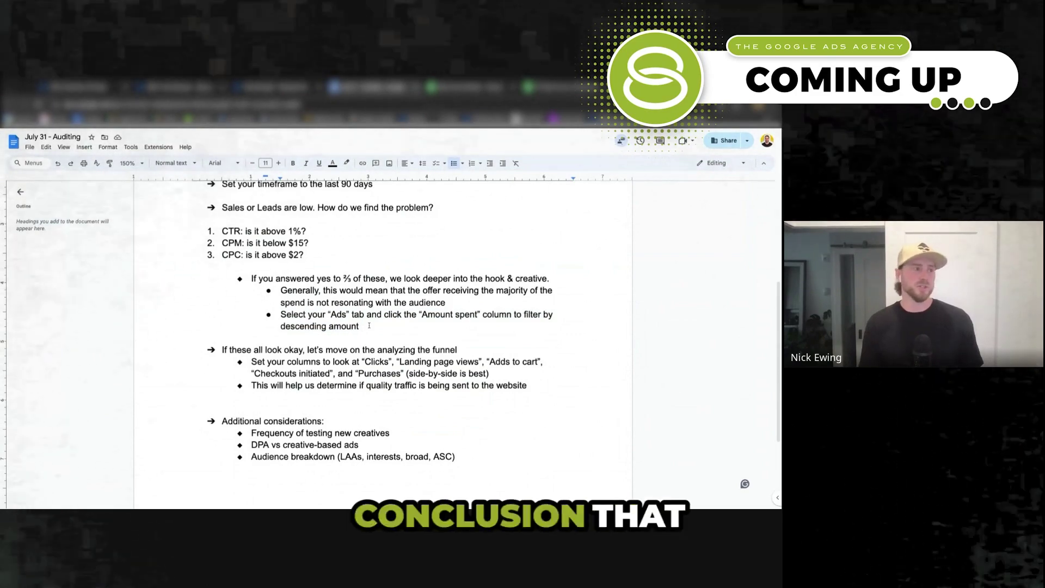
left_click_drag(313, 256, 221, 230)
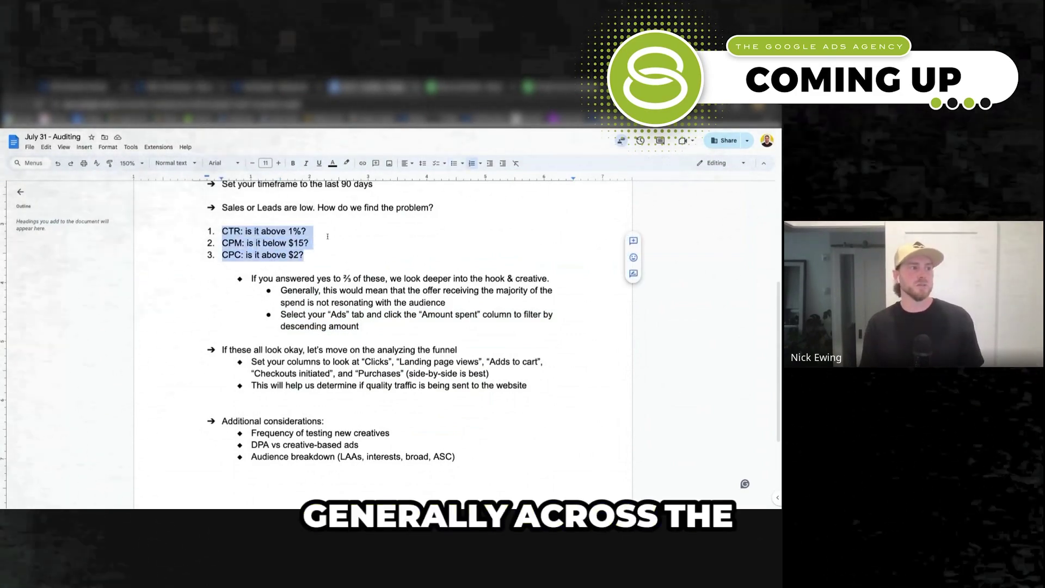
left_click_drag(394, 350, 252, 351)
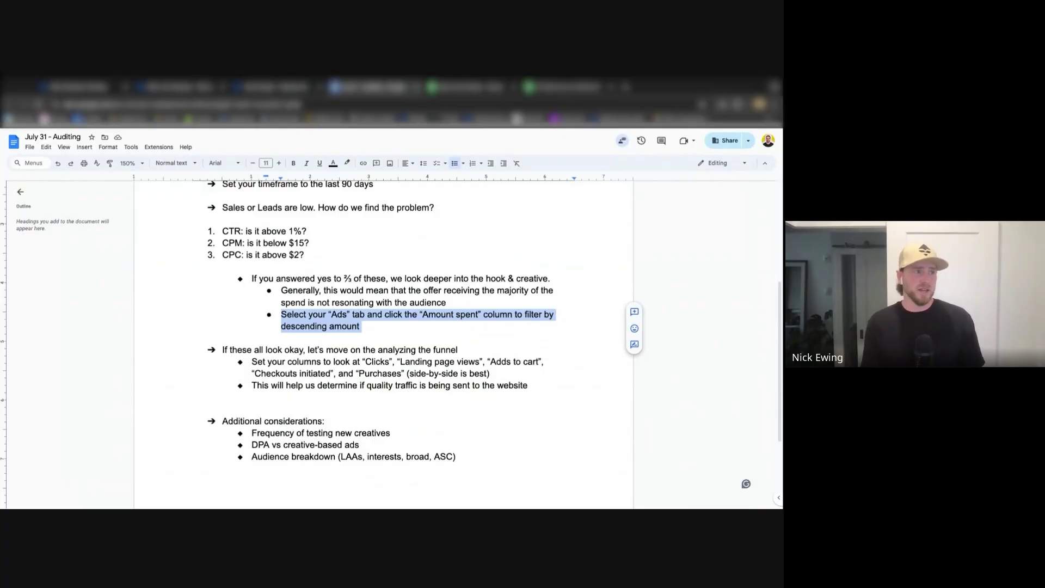
left_click(370, 325)
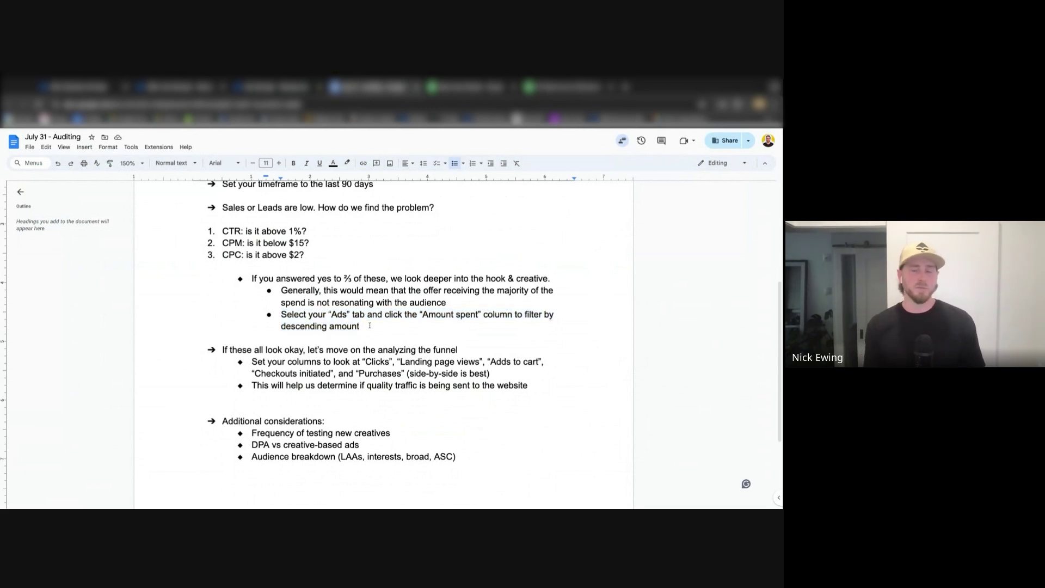
left_click(314, 255)
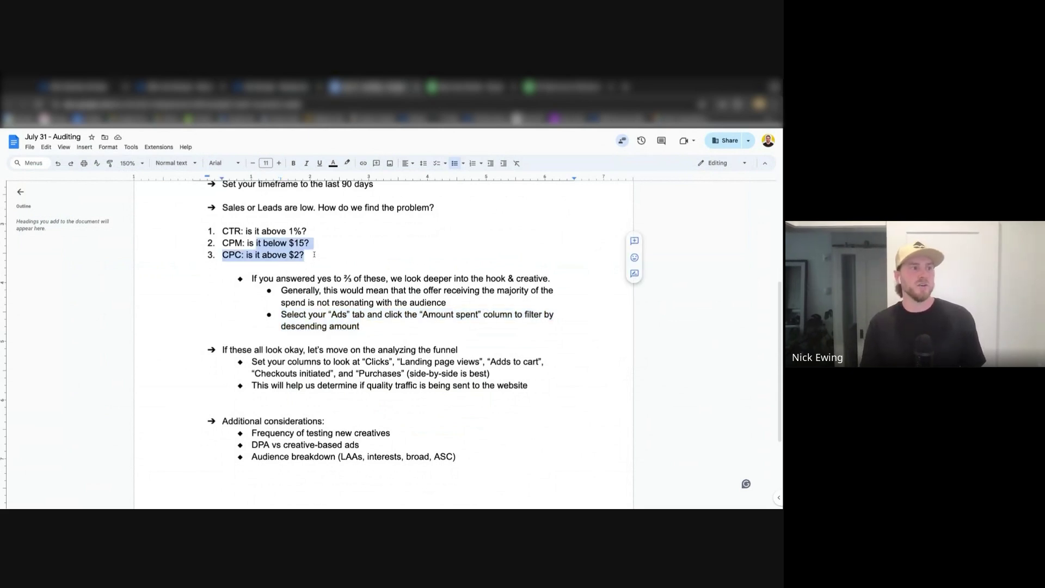
key("shift+Up")
key("shift+Up")
key("shift+Home")
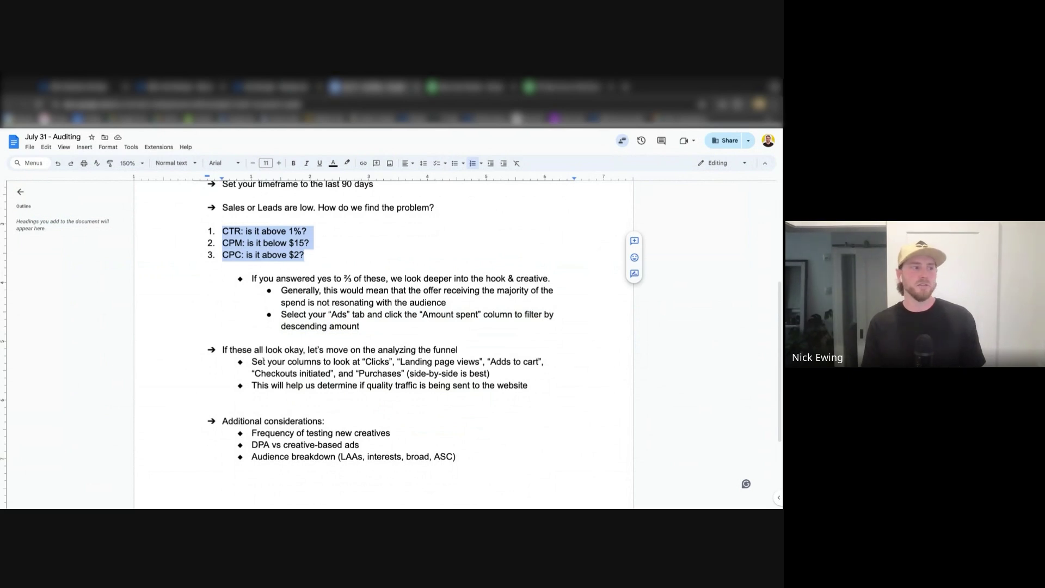
left_click_drag(252, 349, 435, 350)
left_click(457, 350)
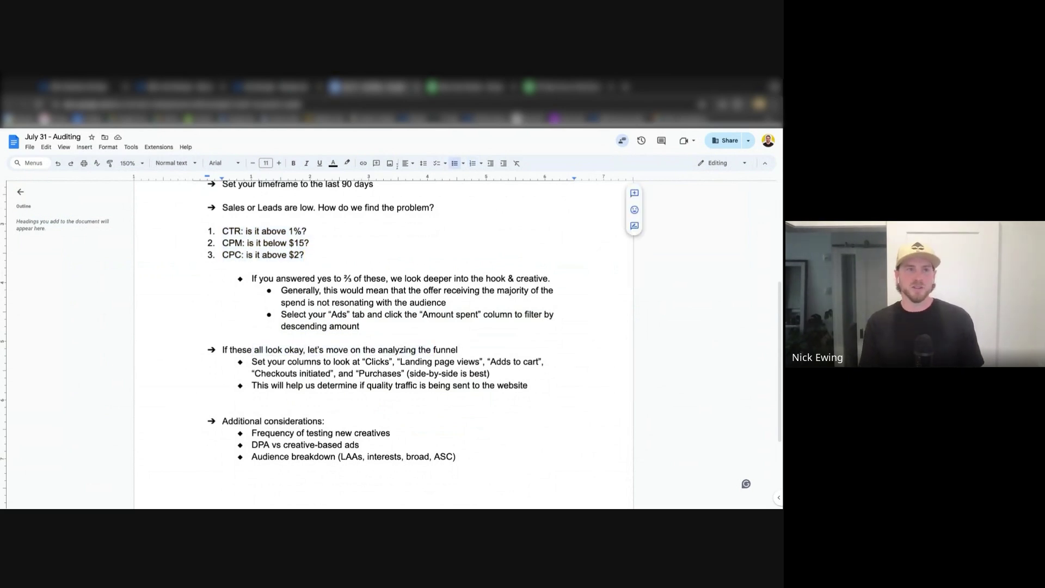
Step: Highlight the Landing page views metric and the funnel columns list, then go to Ads Manager
scroll(326, 369, "down", 2)
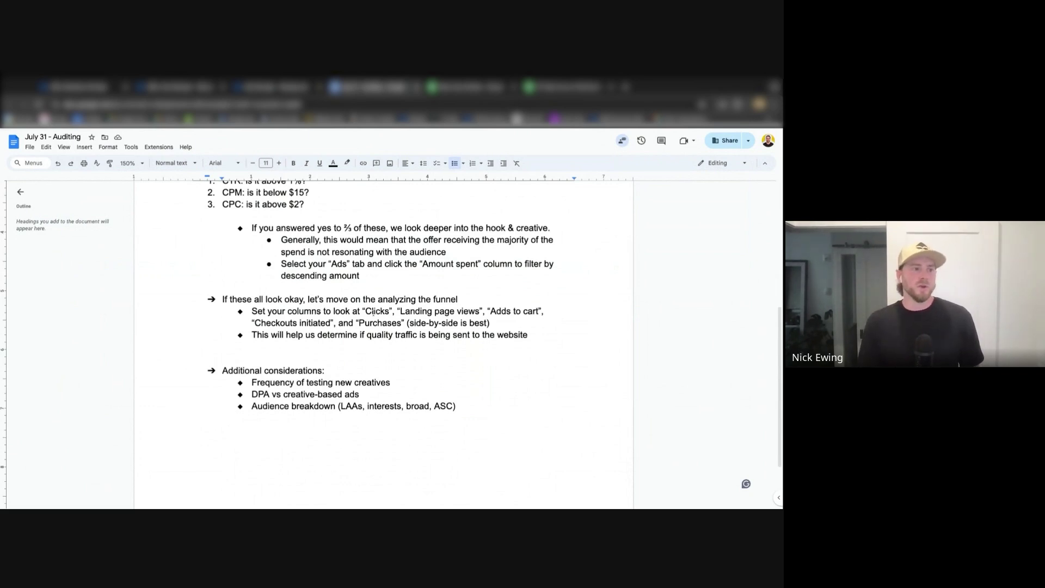
left_click_drag(363, 311, 545, 311)
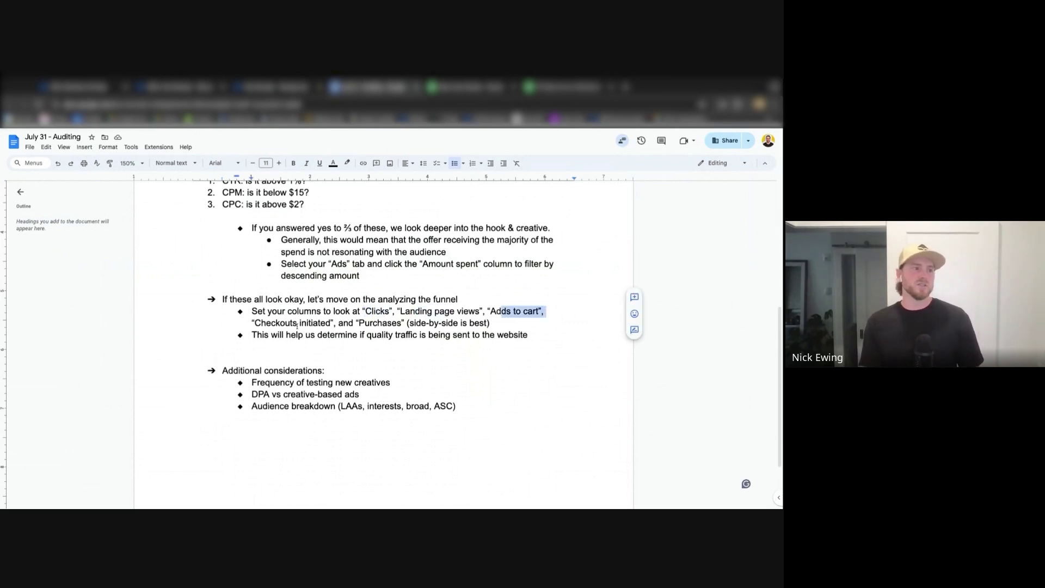
left_click_drag(276, 323, 333, 311)
left_click(375, 324)
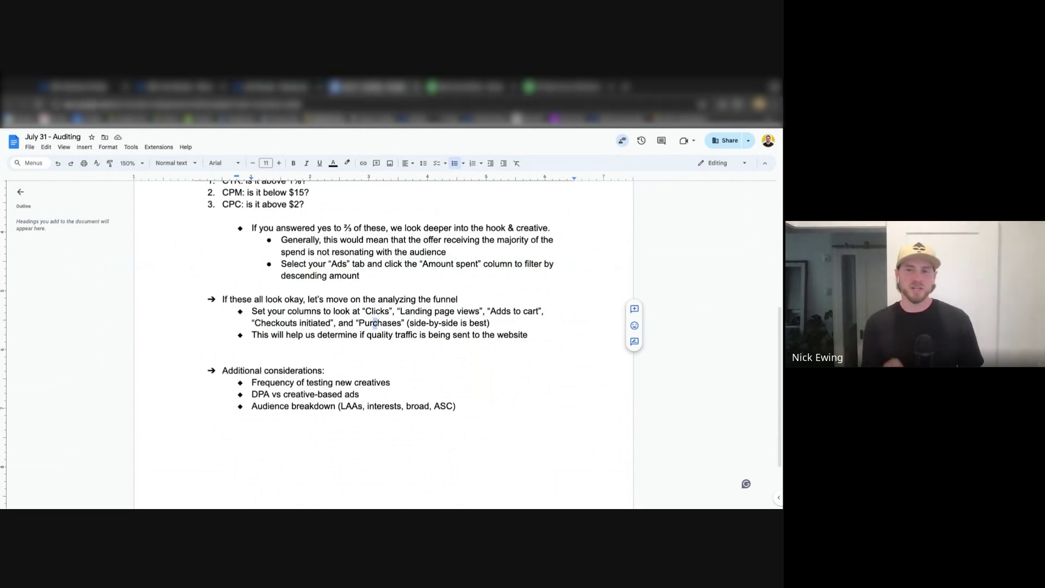
left_click(272, 87)
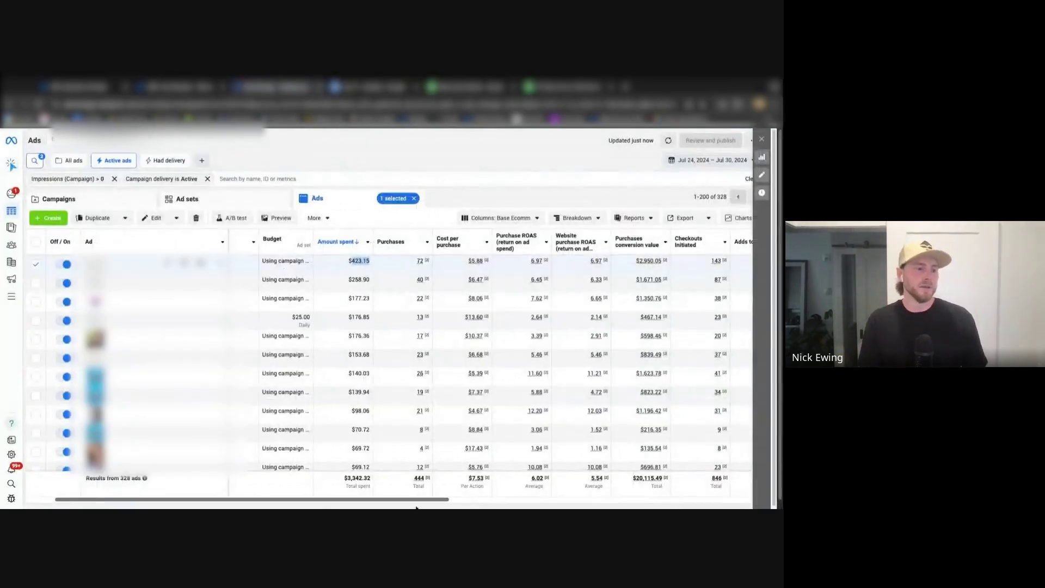
Step: Scroll the ads table right and highlight the Clicks (all) 5,694, Landing page views 2,605 and Checkouts 846 totals
left_click_drag(420, 499, 478, 499)
scroll(577, 476, "right", 5)
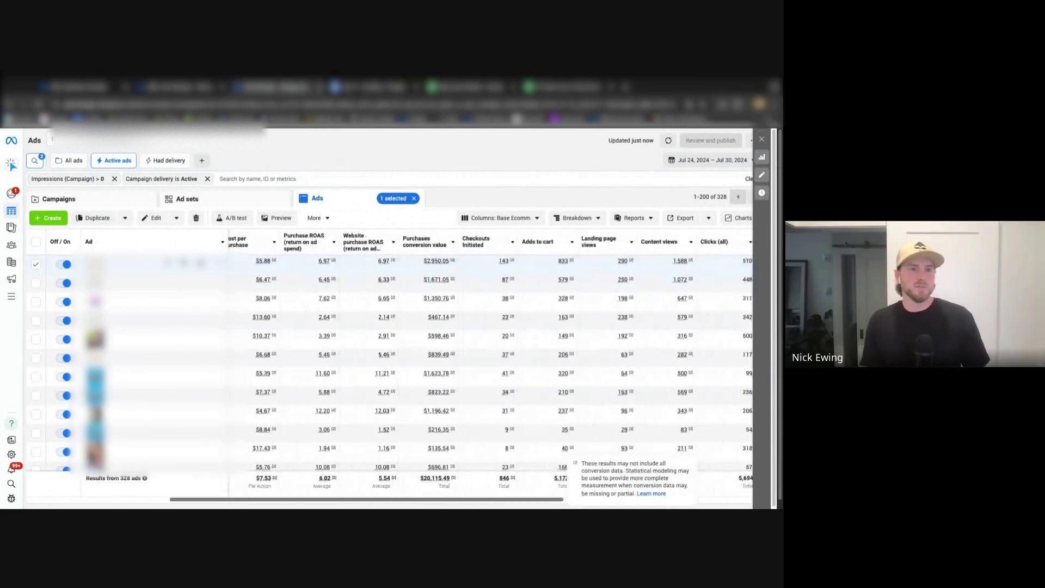
scroll(577, 476, "right", 1)
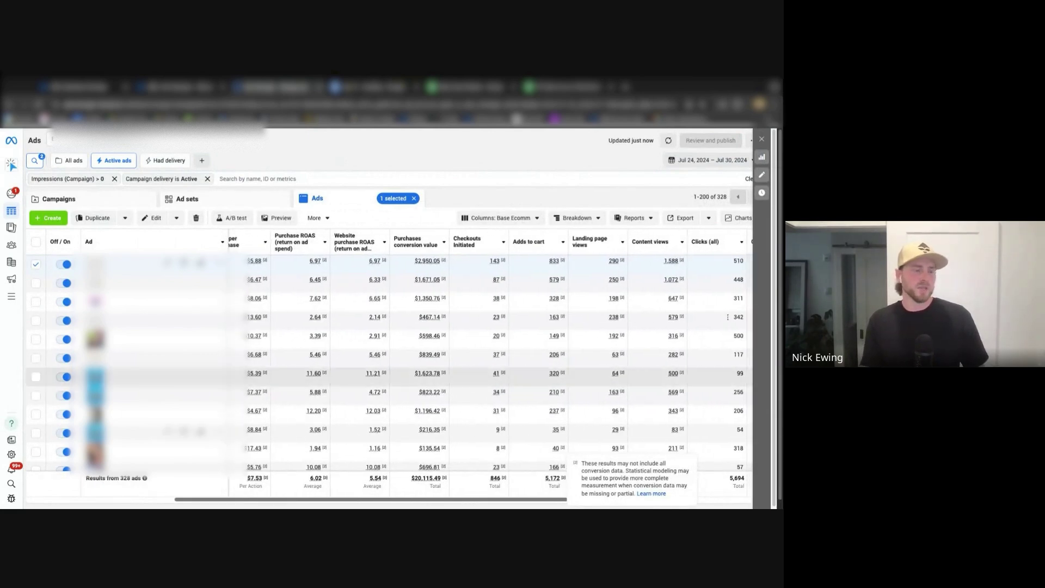
double_click(738, 478)
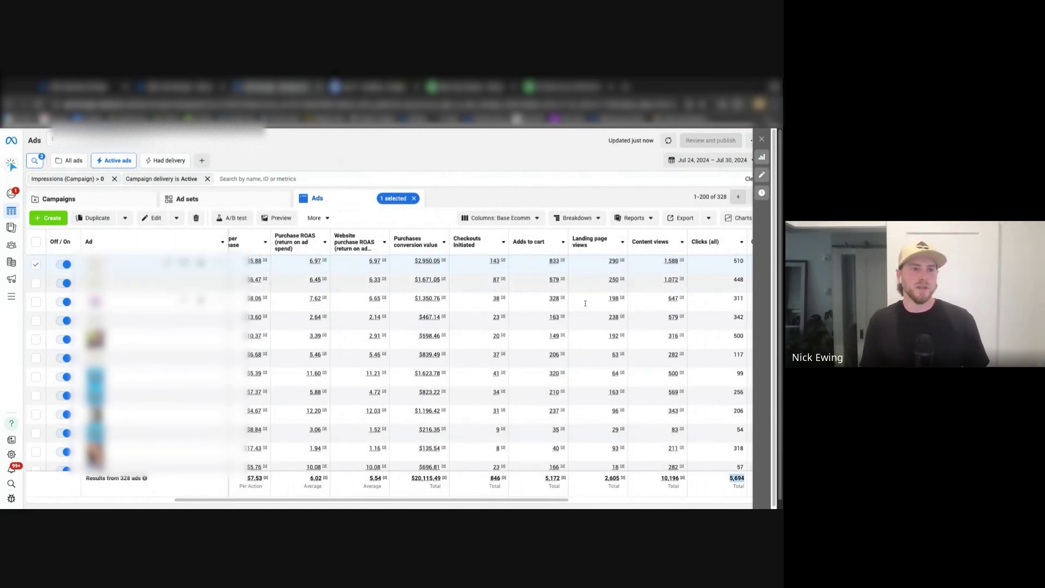
double_click(611, 478)
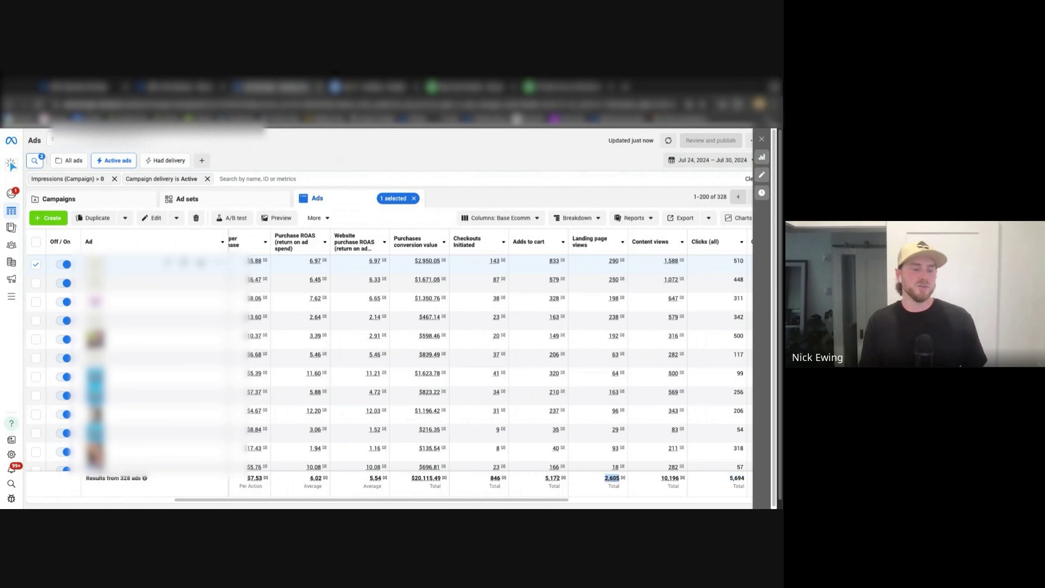
left_click(611, 479)
double_click(492, 478)
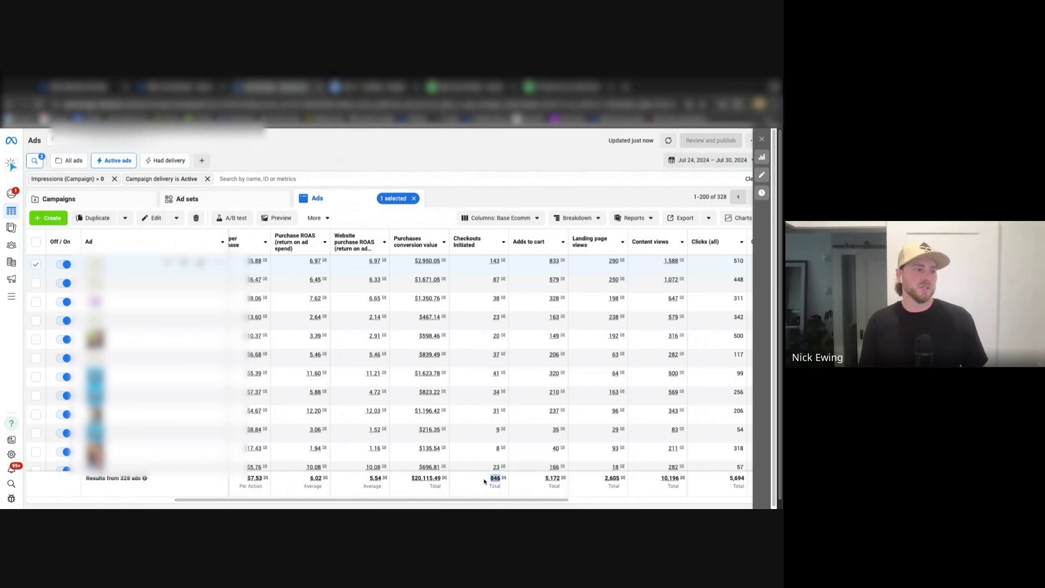
double_click(611, 478)
mouse_move(592, 243)
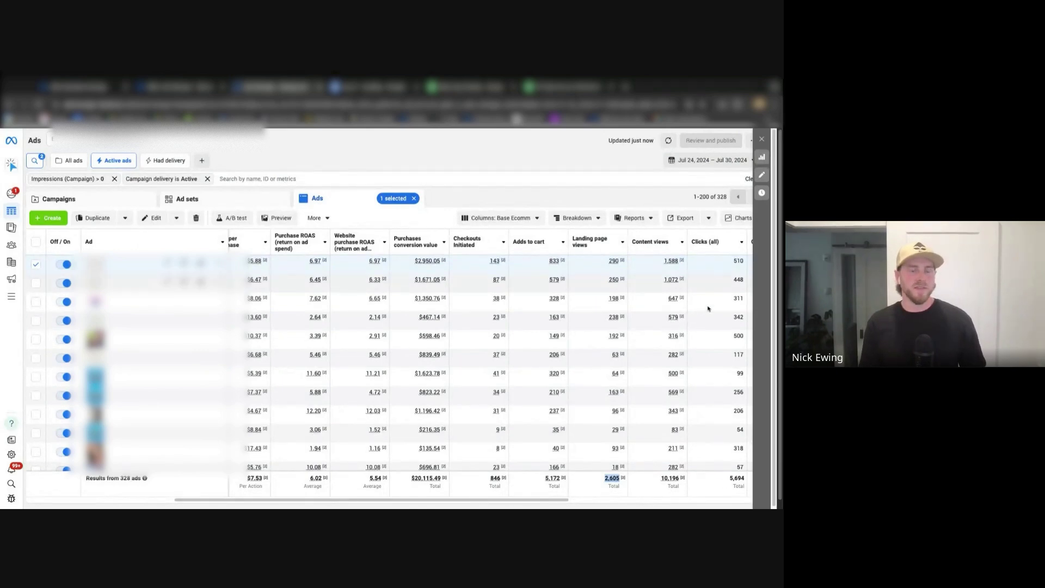
double_click(737, 478)
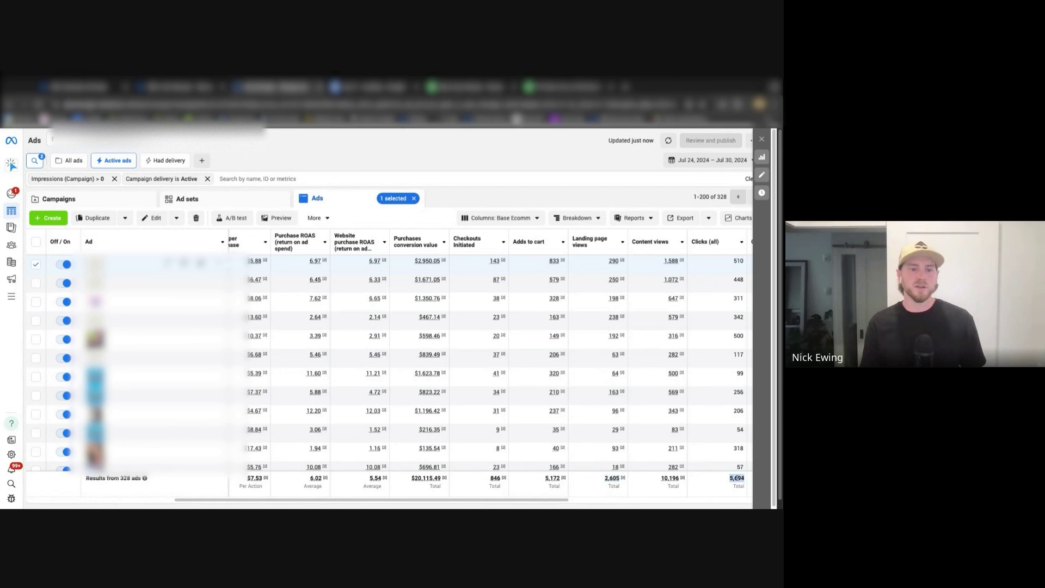
double_click(552, 478)
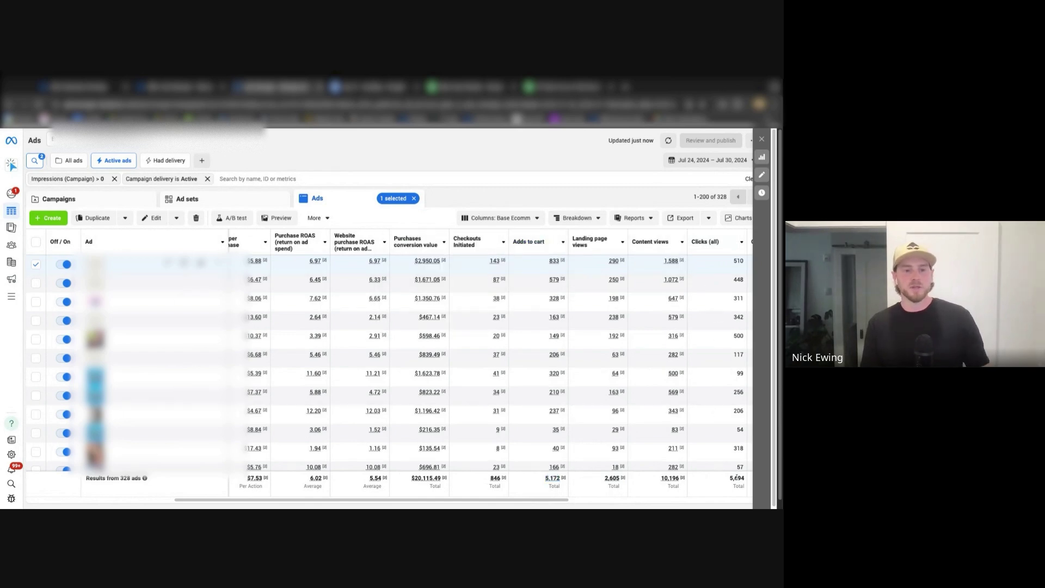
double_click(736, 478)
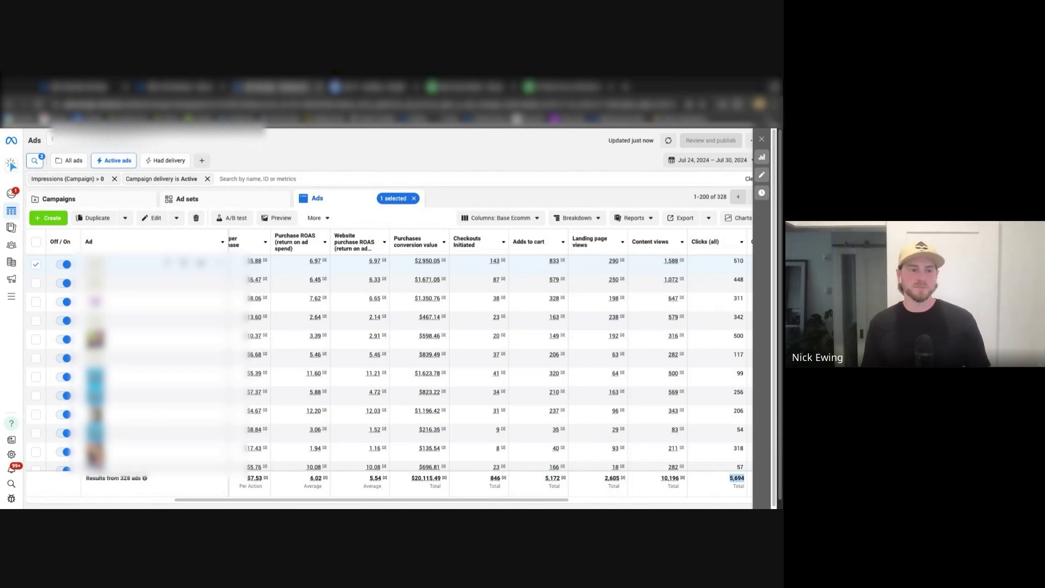
double_click(552, 478)
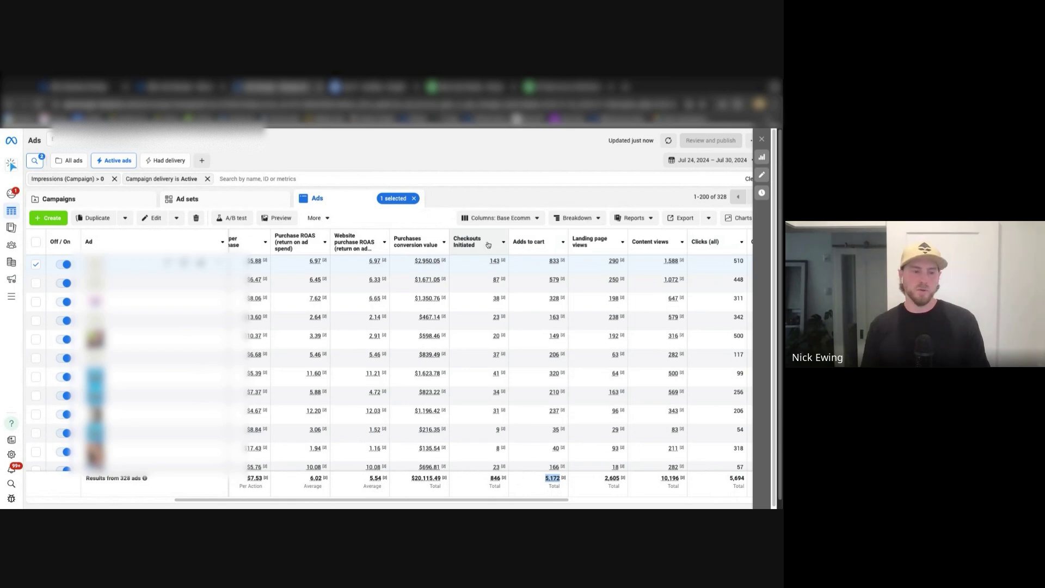
scroll(511, 504, "left", 1)
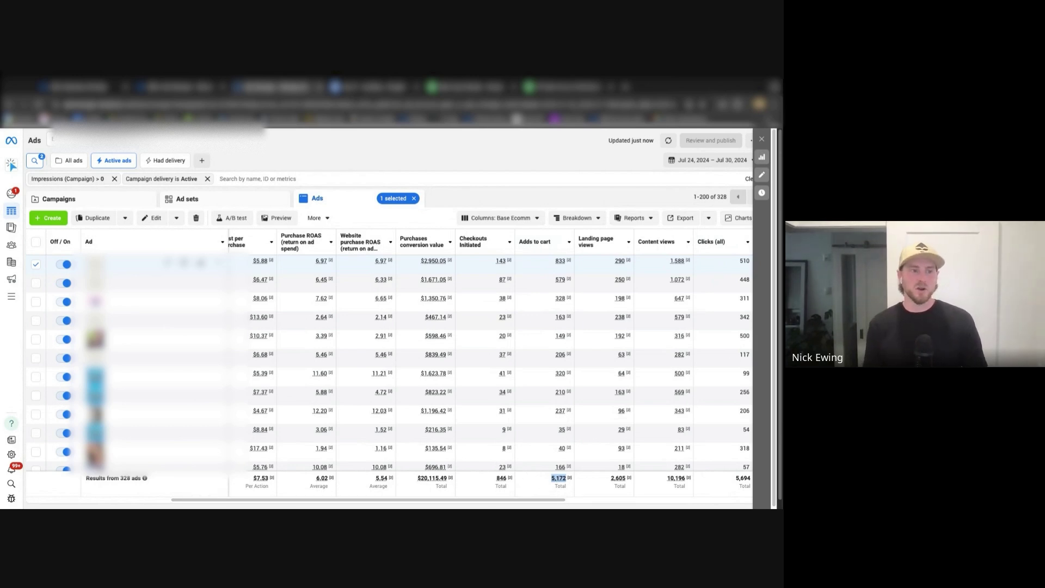
left_click(500, 481)
double_click(500, 479)
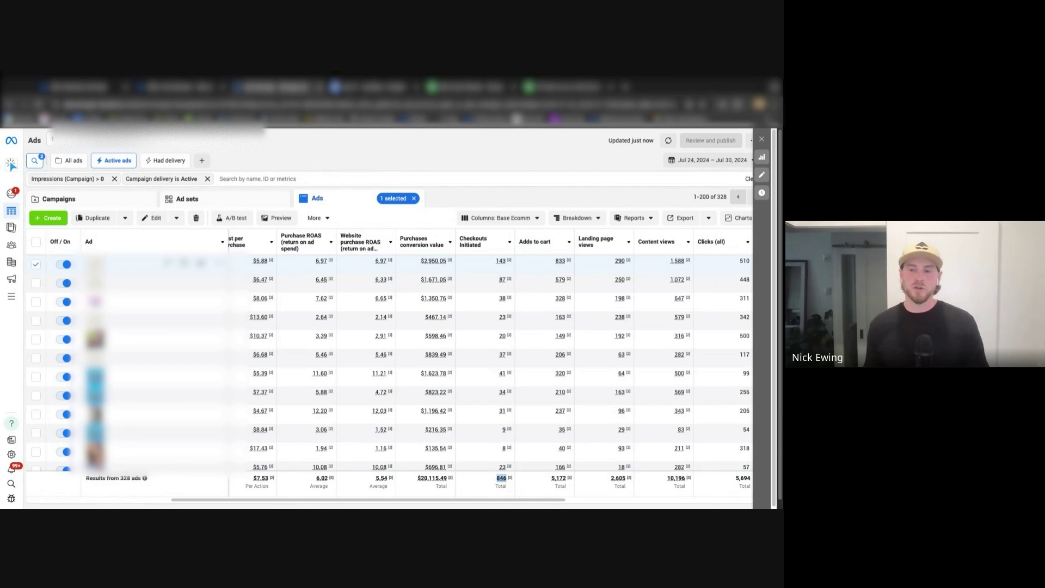
double_click(556, 479)
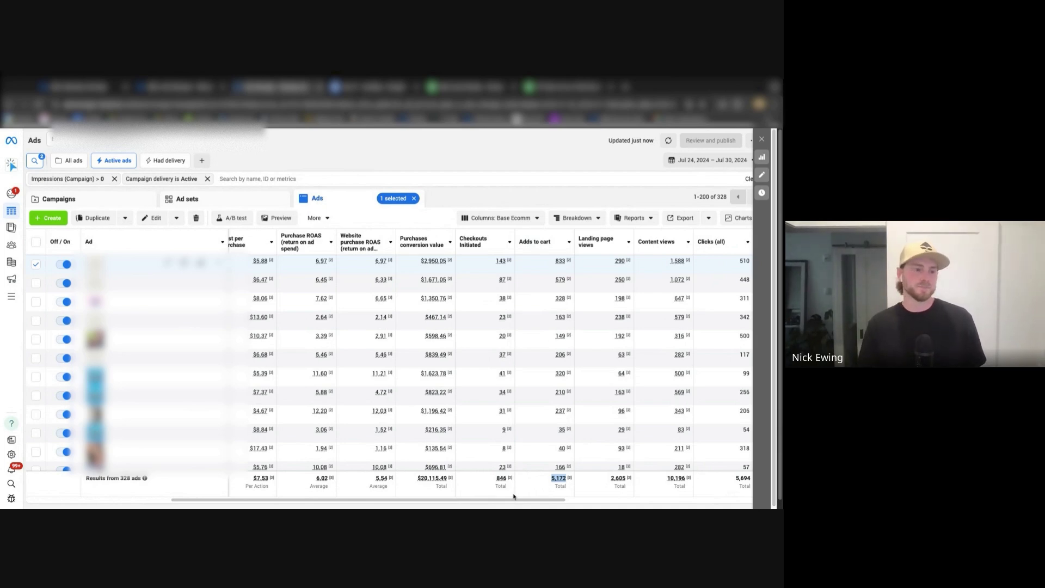
Step: Scroll left to Purchases and highlight the Purchases 444, Adds to cart 5,172 and Checkouts 846 totals
scroll(495, 483, "left", 3)
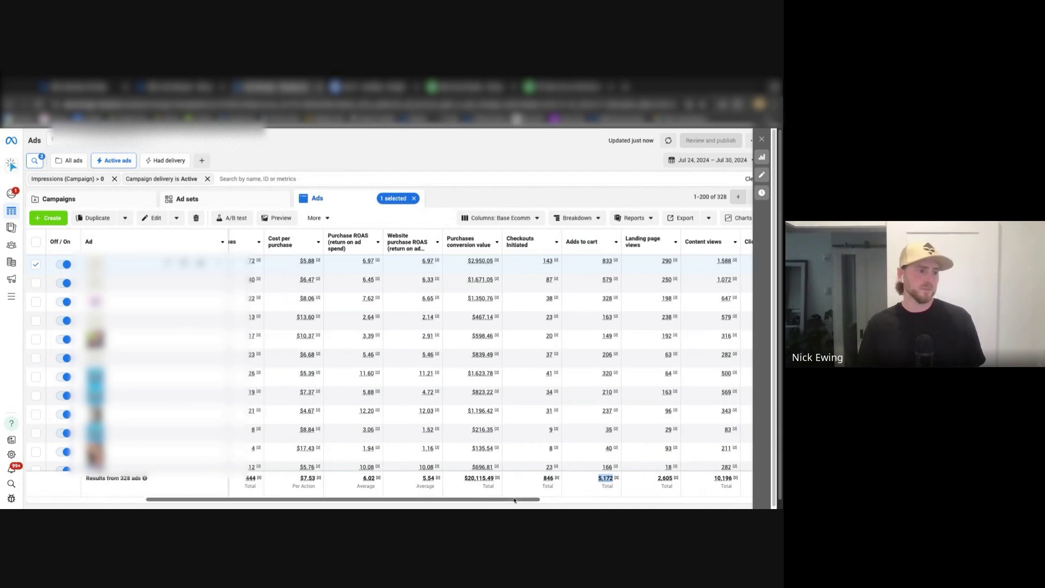
double_click(552, 478)
scroll(264, 498, "left", 2)
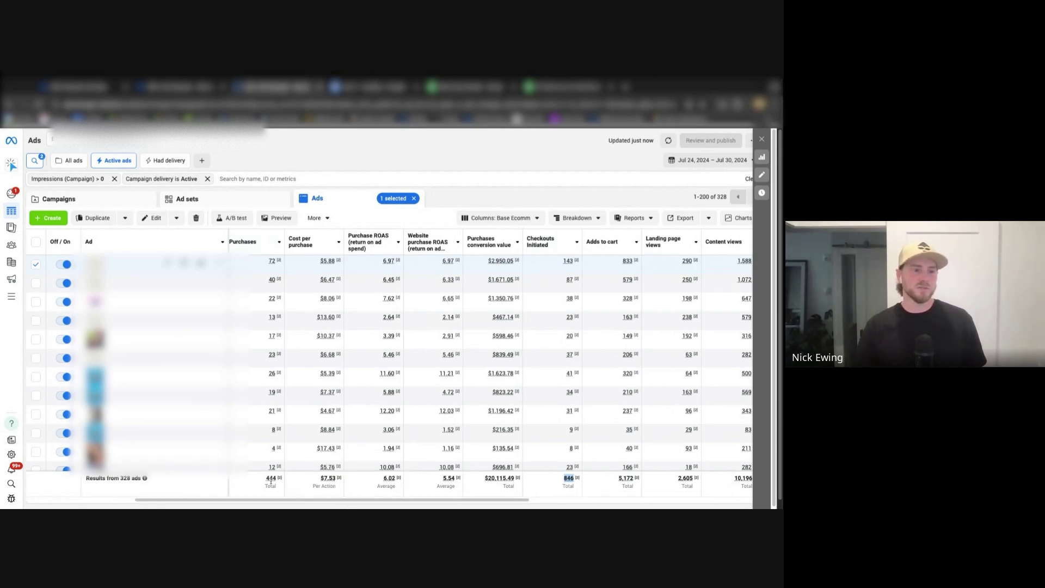
left_click_drag(278, 482, 258, 482)
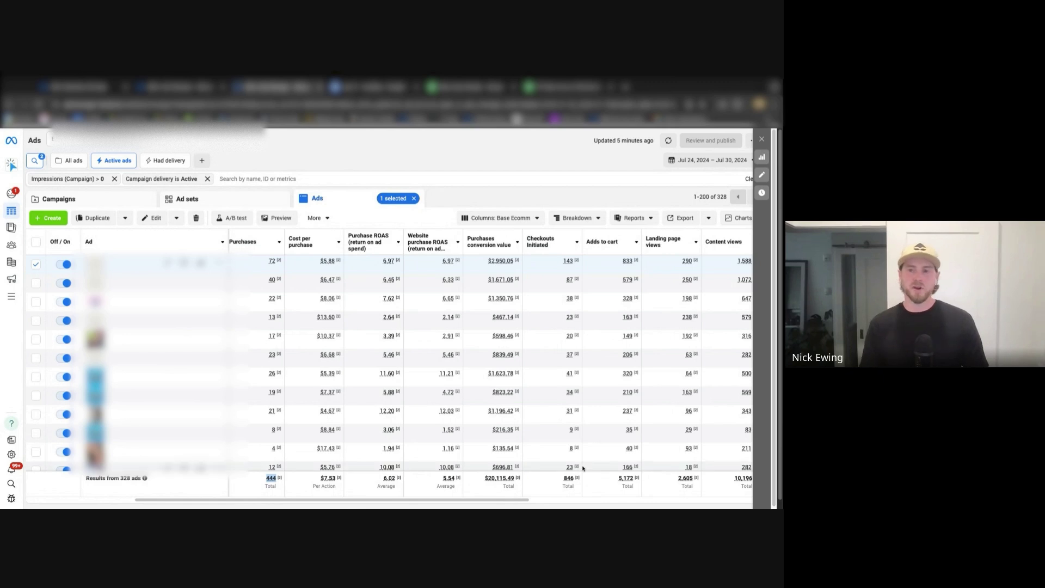
mouse_move(557, 473)
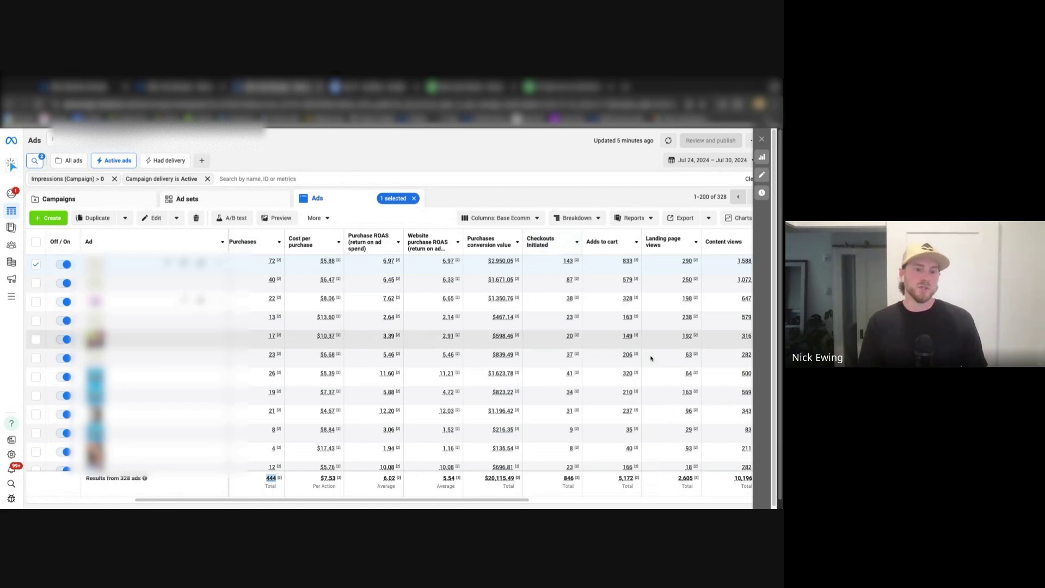
double_click(626, 479)
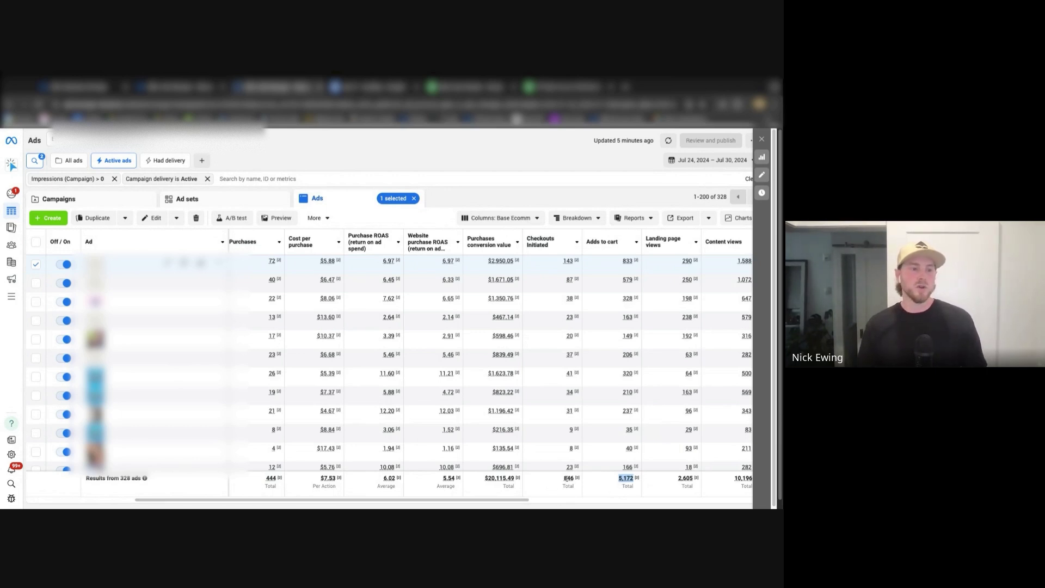
double_click(568, 478)
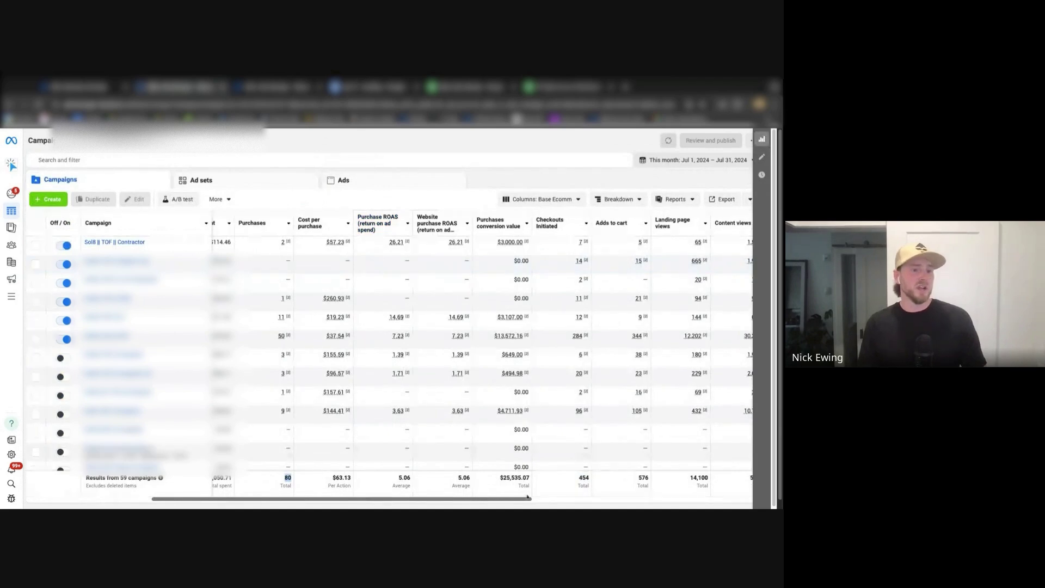
left_click_drag(394, 505, 416, 500)
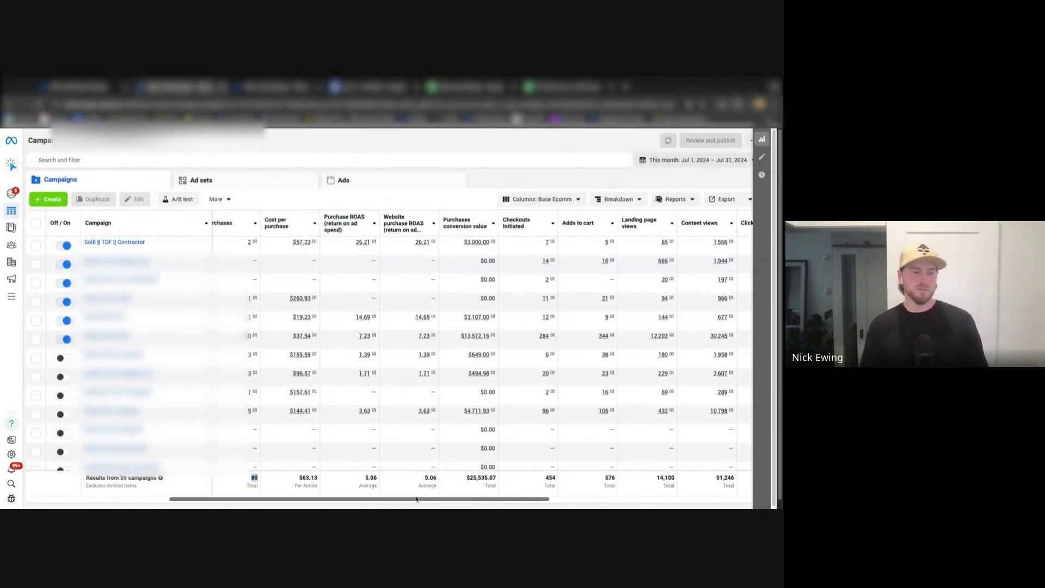
scroll(417, 502, "right", 2)
scroll(417, 501, "left", 3)
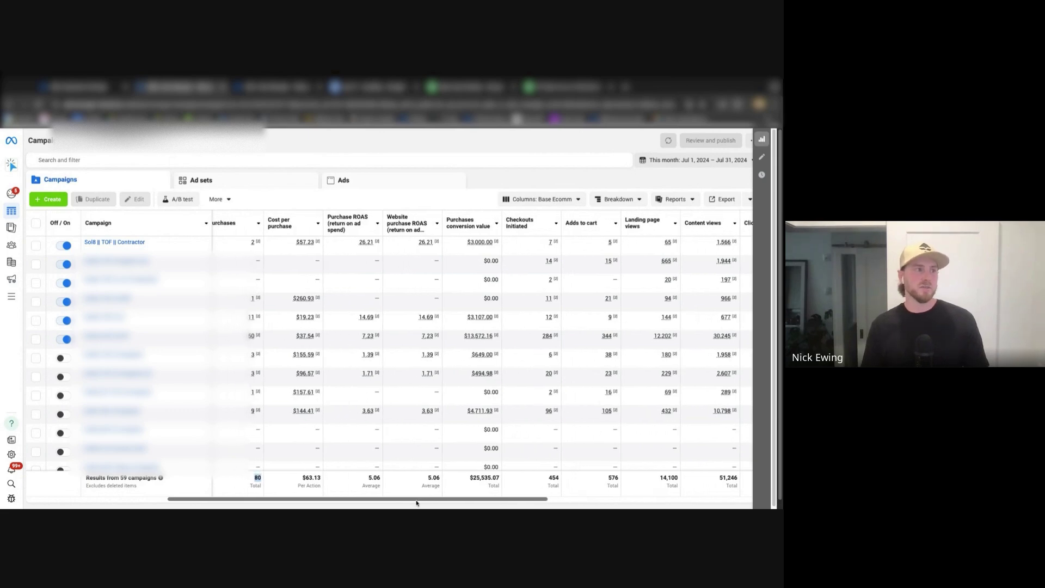
scroll(504, 499, "right", 3)
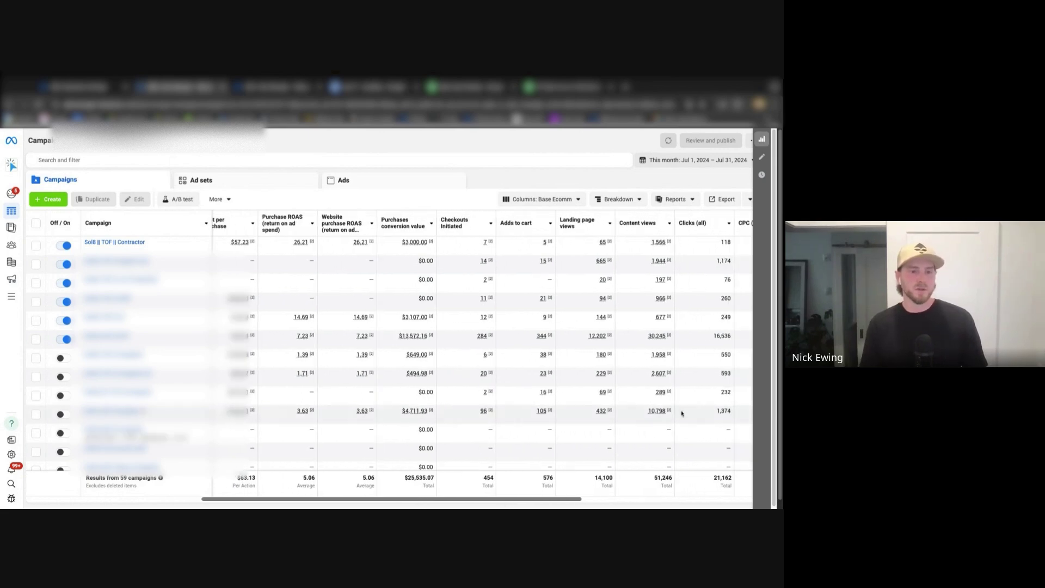
double_click(718, 478)
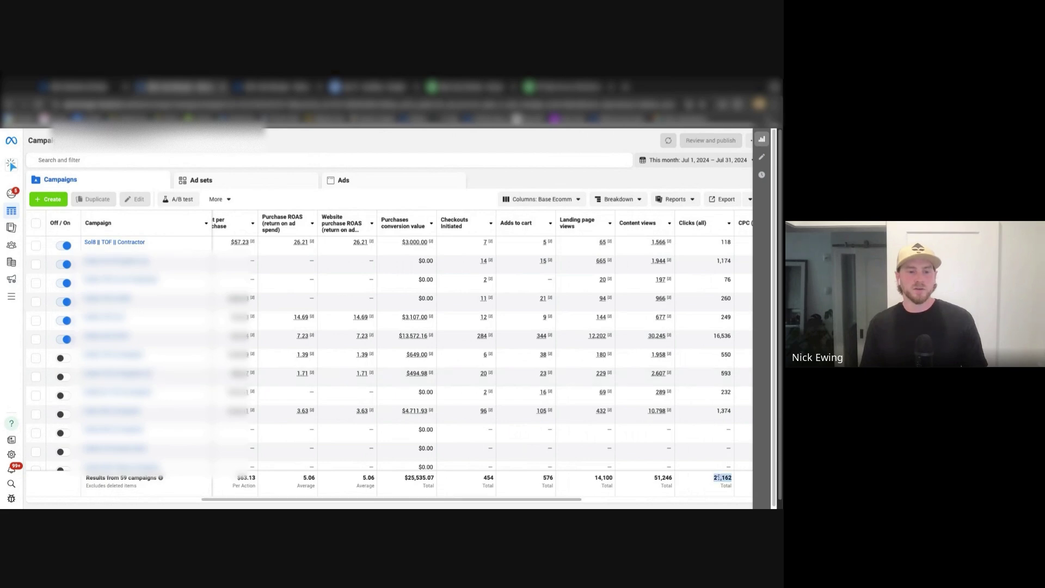
double_click(608, 477)
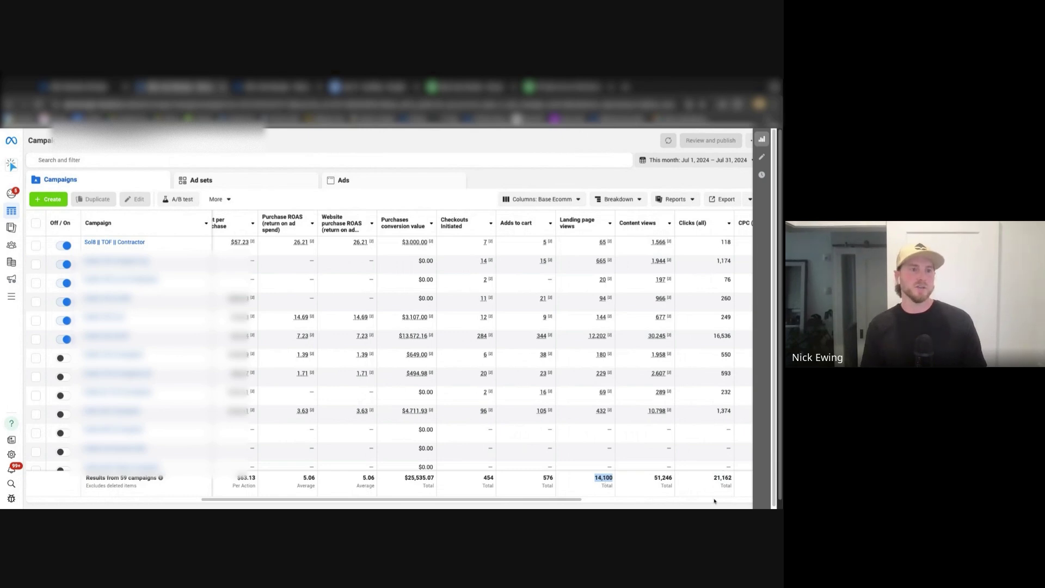
left_click(546, 475)
double_click(546, 476)
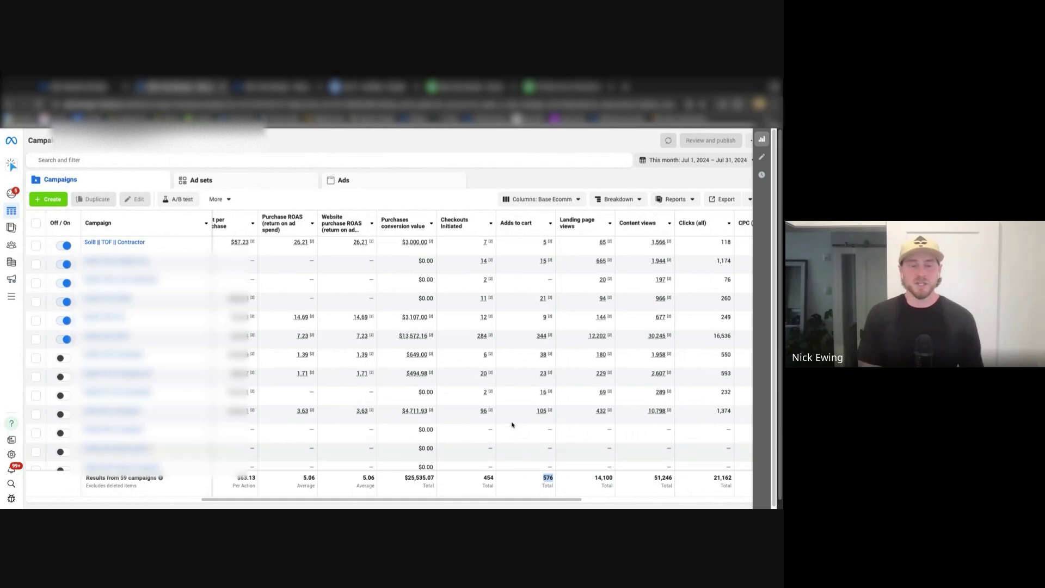
double_click(487, 477)
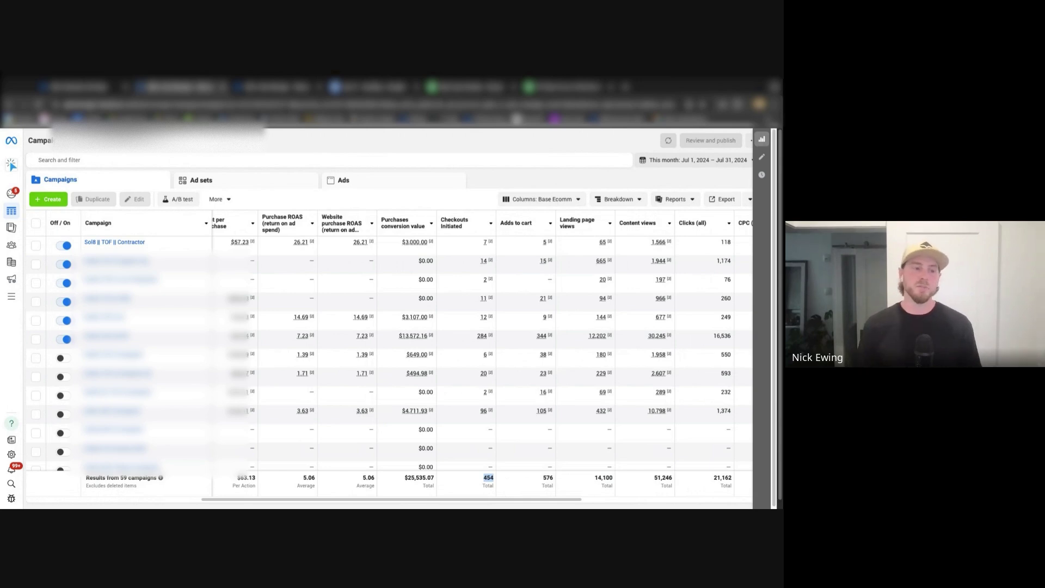
left_click_drag(503, 501, 451, 501)
double_click(293, 478)
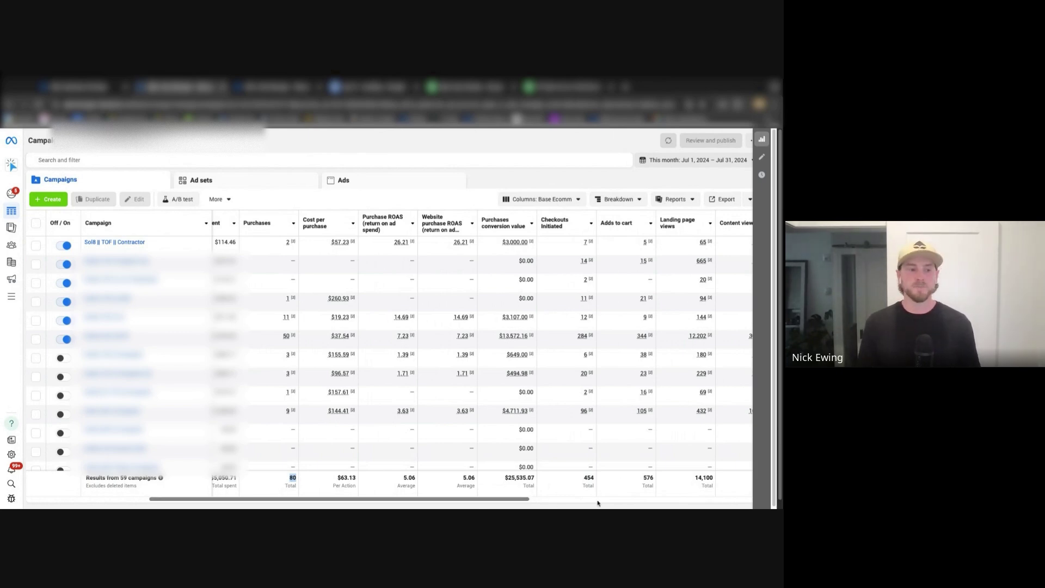
Step: Highlight the campaigns' Checkouts 454 and Purchases 80 totals, then return to the July 31 - Auditing doc
double_click(588, 477)
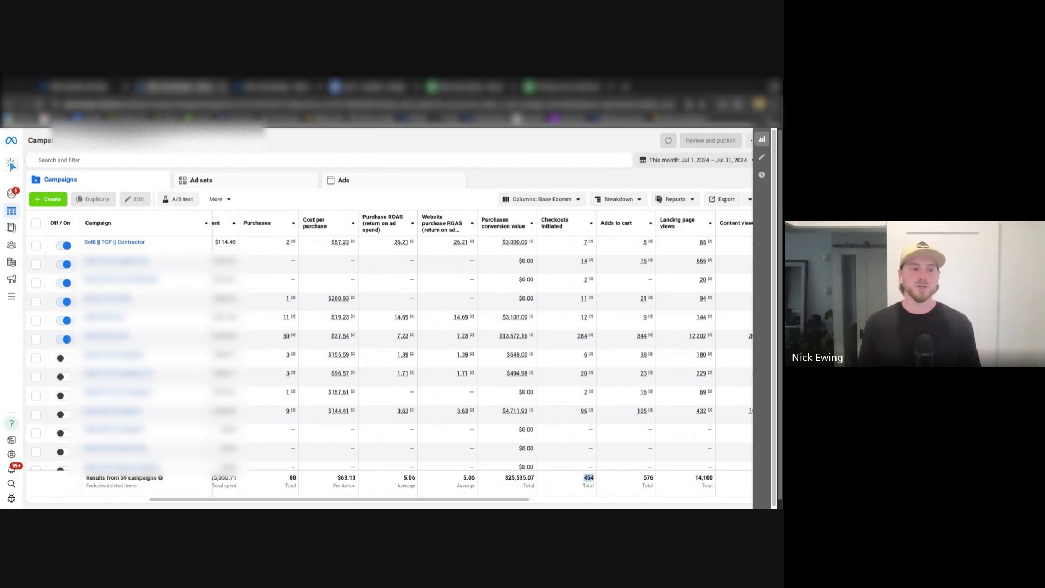
double_click(292, 478)
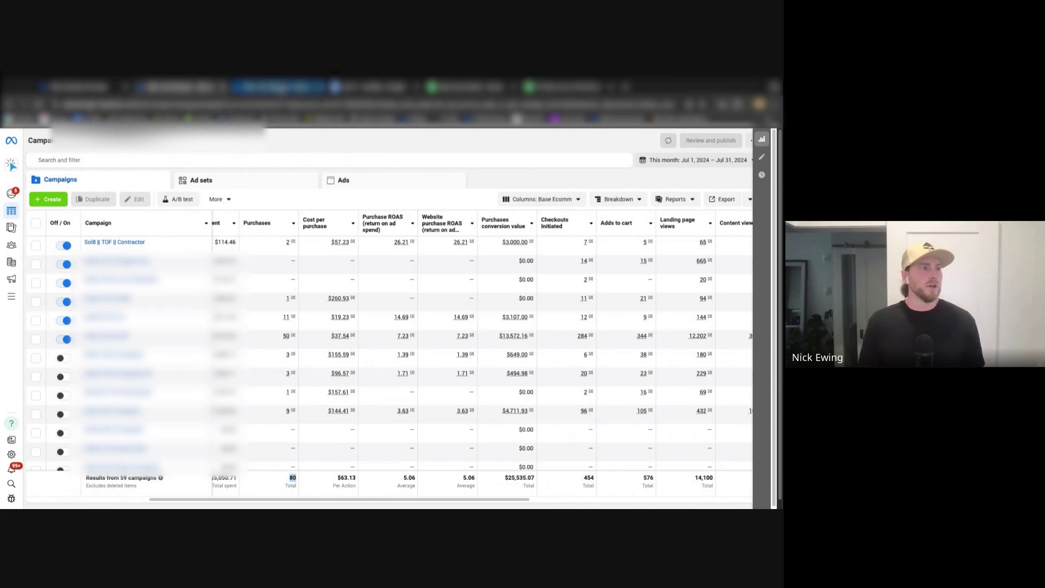
left_click(275, 87)
left_click(355, 92)
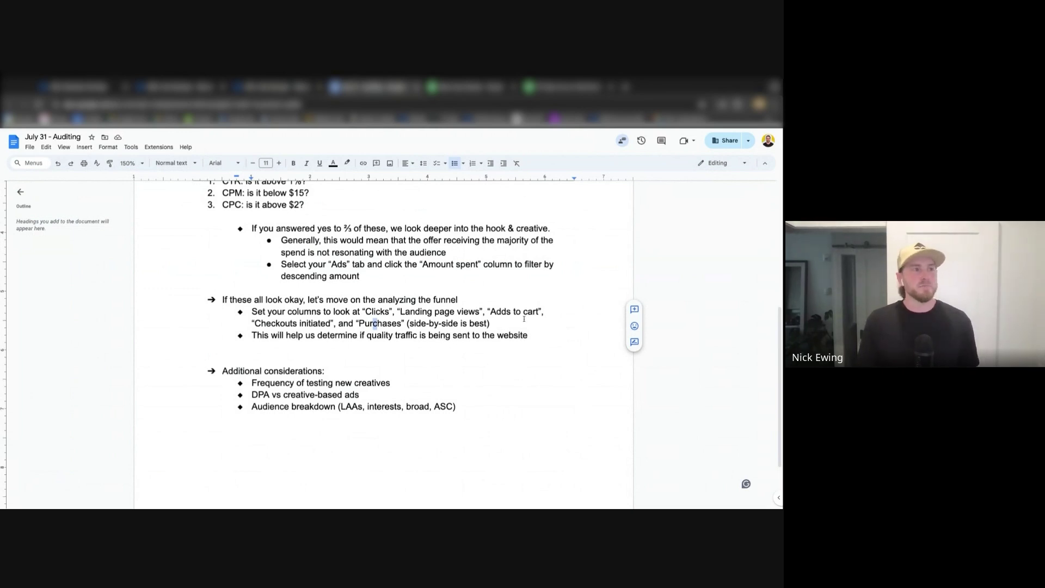
scroll(523, 321, "up", 2)
scroll(523, 322, "up", 3)
scroll(529, 340, "up", 5)
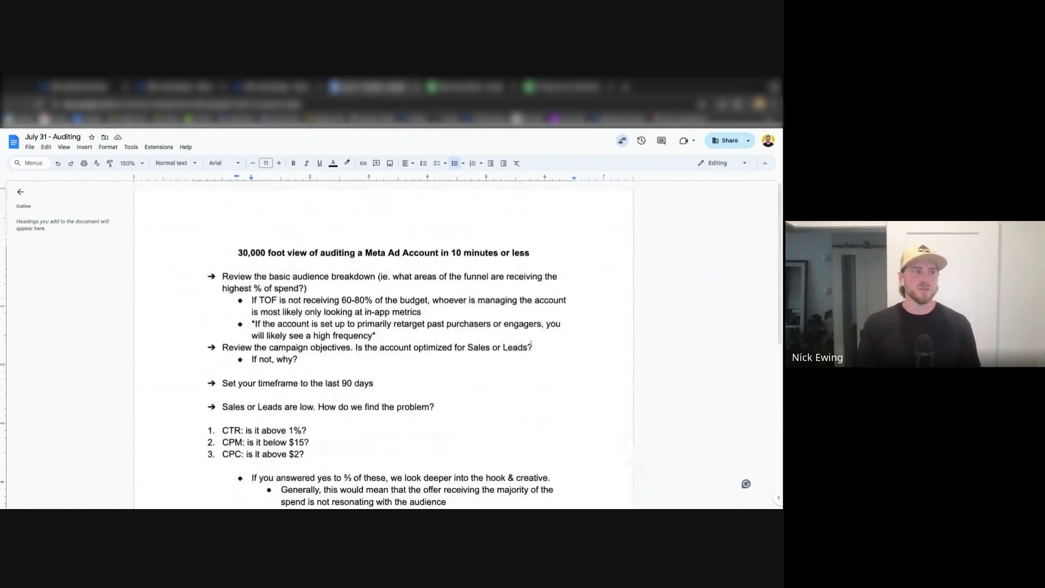
scroll(526, 342, "down", 11)
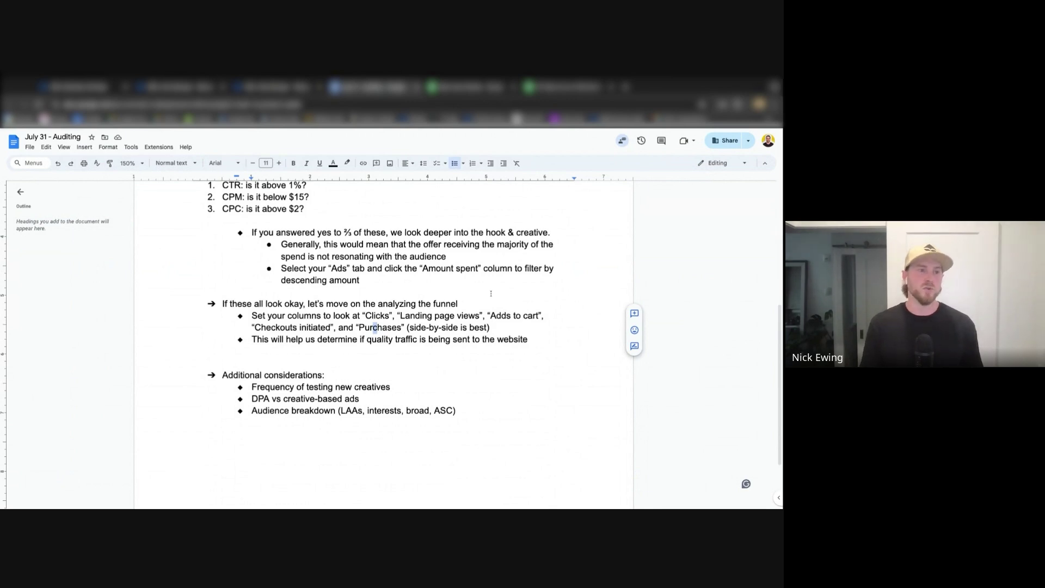
scroll(357, 299, "up", 1)
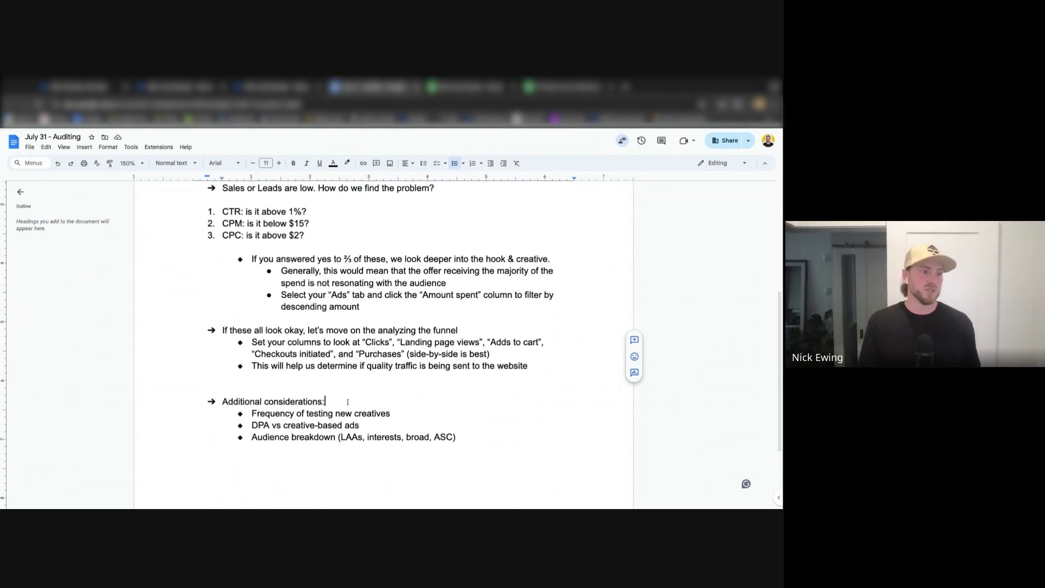
Step: Select the entire 'DPA vs creative-based ads' bullet under Additional considerations
left_click(326, 401)
left_click(340, 415)
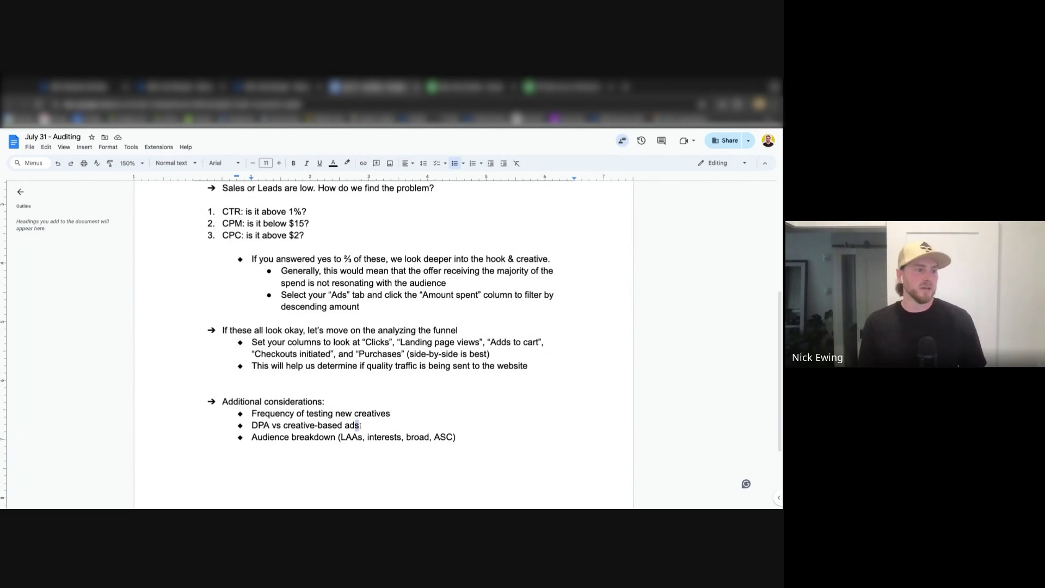
triple_click(360, 425)
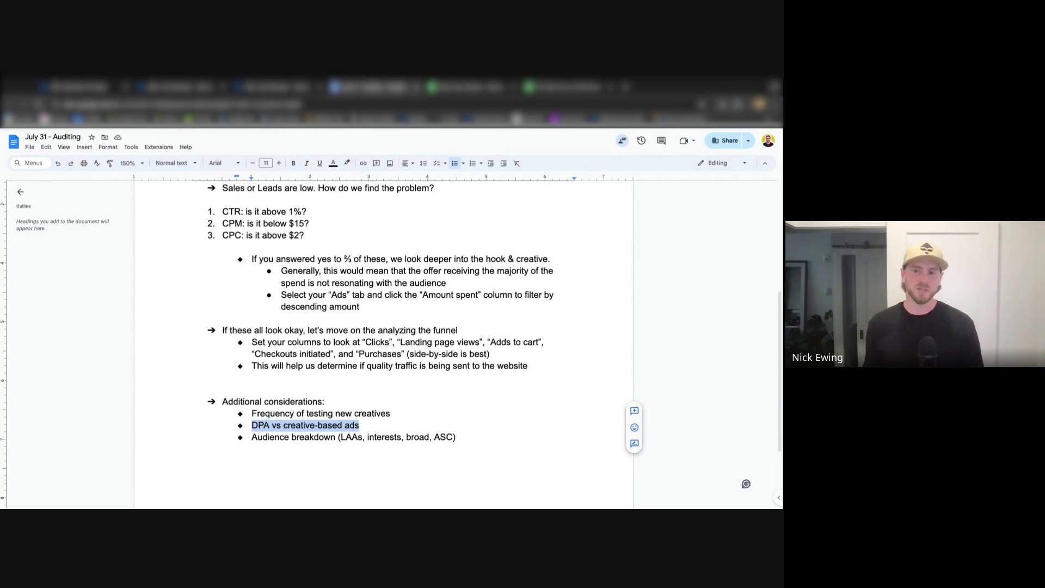
left_click(360, 425)
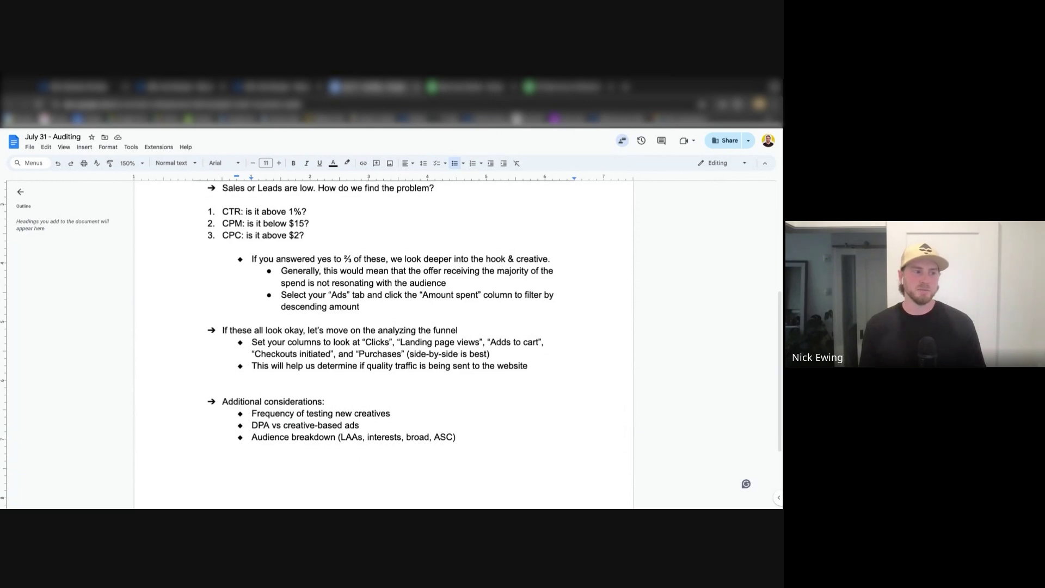
double_click(260, 425)
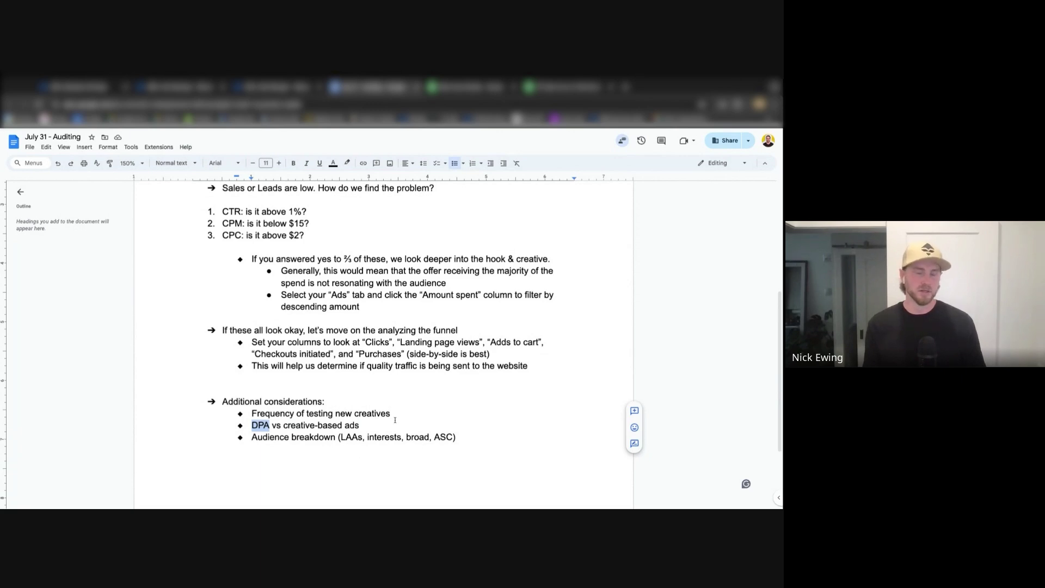
left_click(465, 436)
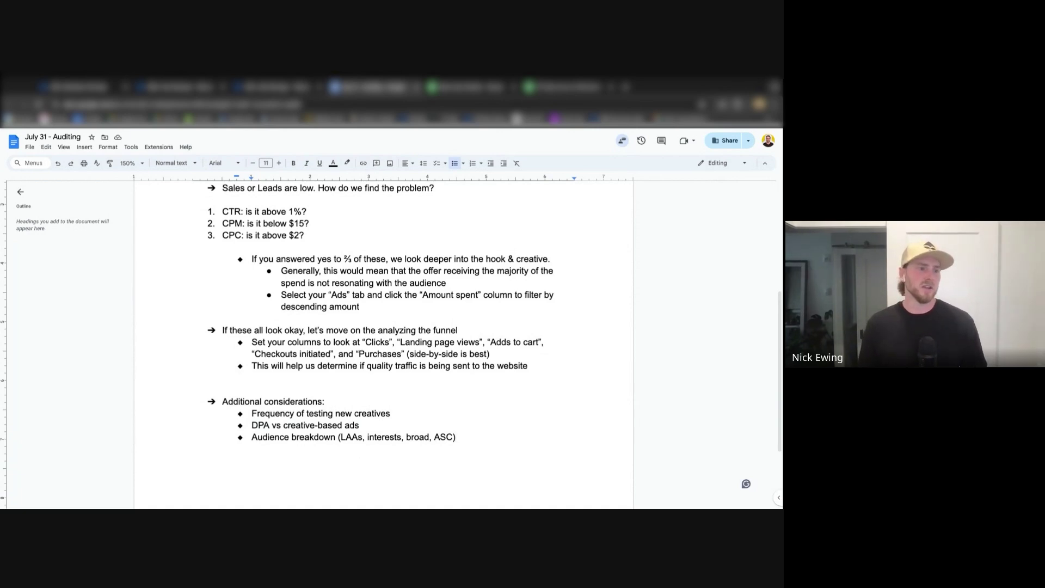
left_click_drag(456, 437, 252, 437)
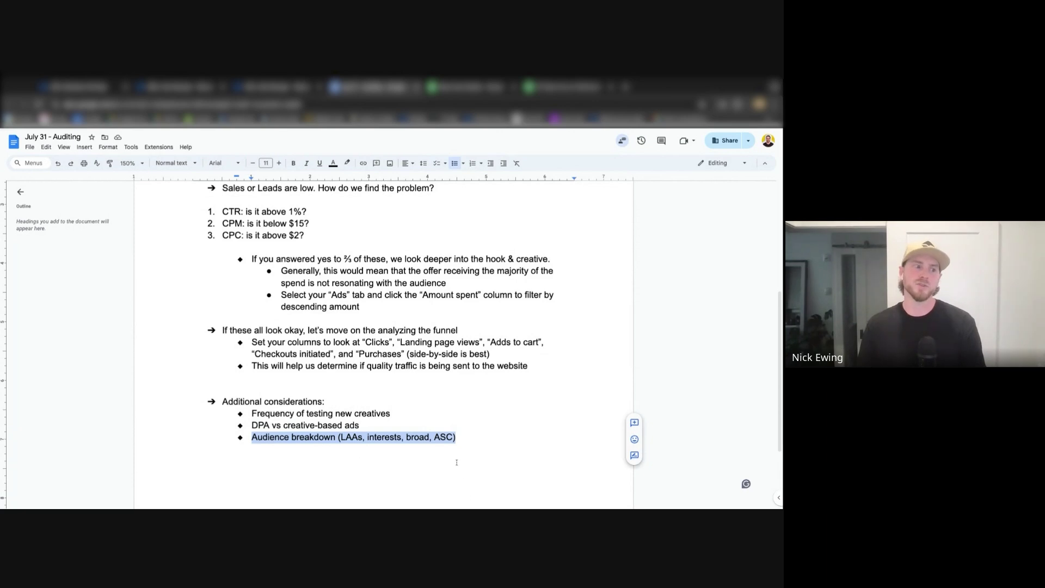
left_click(467, 436)
key("shift+Left")
key("shift+Left")
key("shift+Left")
key("shift+Left")
key("shift+Left")
key("shift+Left")
key("shift+Left")
key("shift+Left")
key("shift+Left")
key("shift+Left")
key("shift+Left")
key("shift+Left")
key("shift+Left")
key("shift+Left")
key("shift+Left")
key("shift+Left")
key("shift+Left")
key("shift+Left")
key("shift+Left")
key("shift+Left")
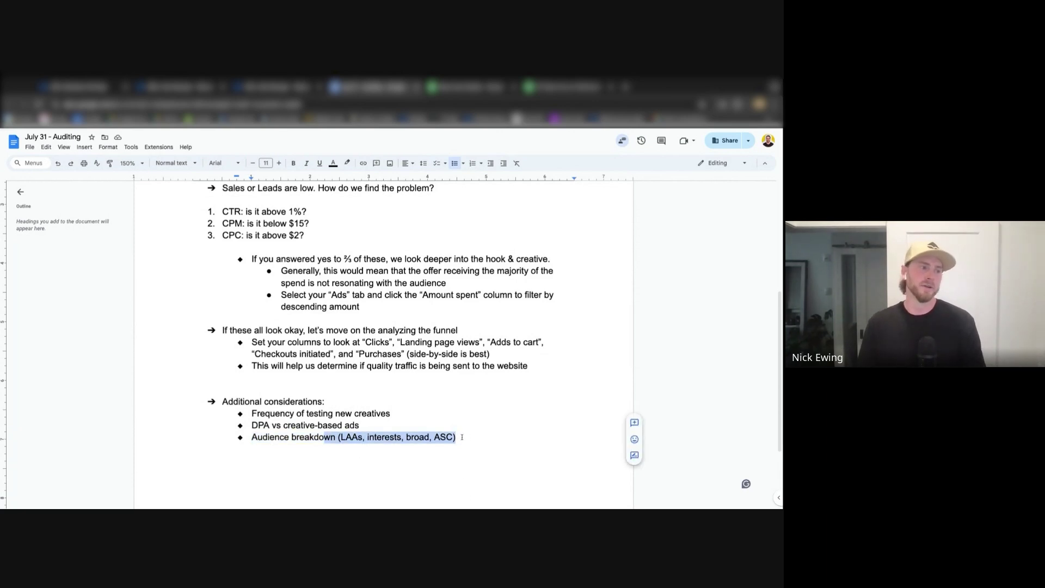
key("shift+Left")
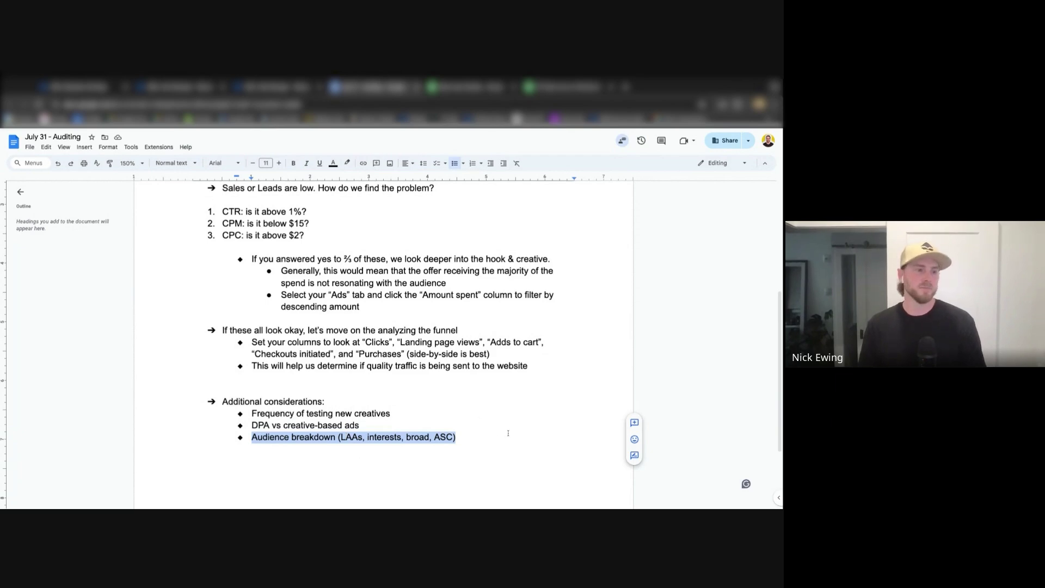
left_click(489, 440)
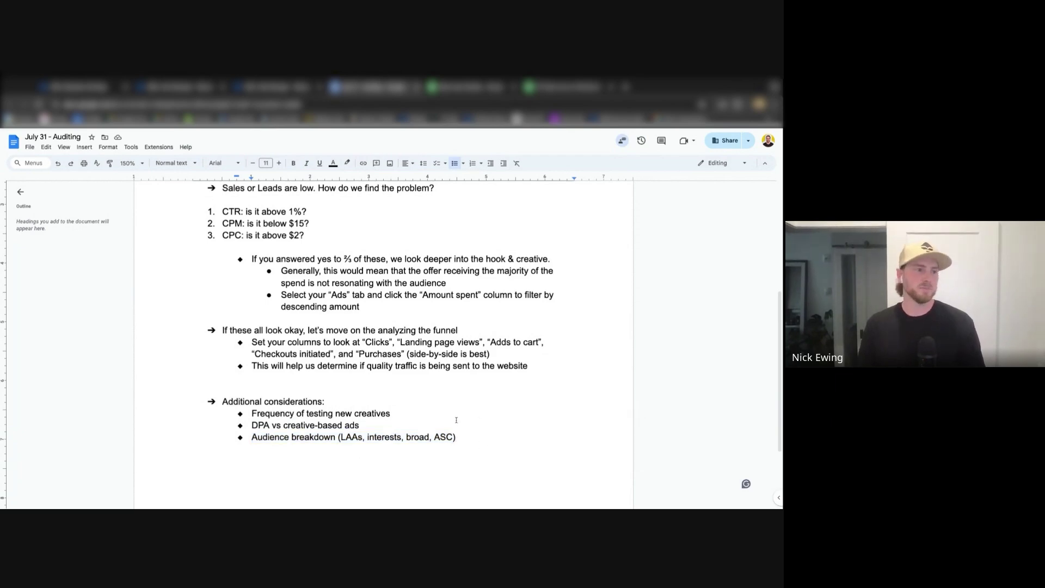
scroll(442, 437, "up", 5)
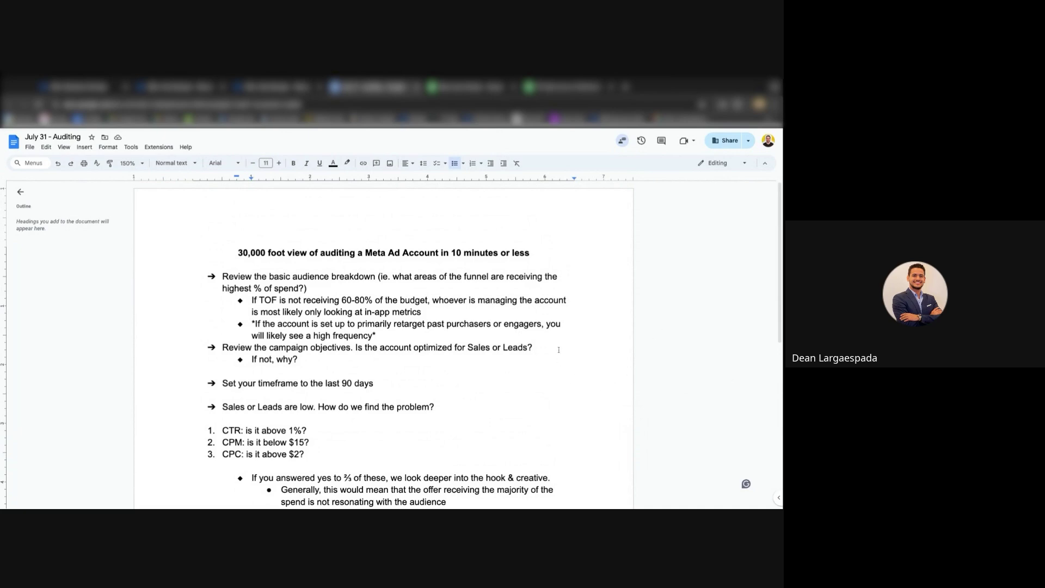
scroll(517, 443, "down", 3)
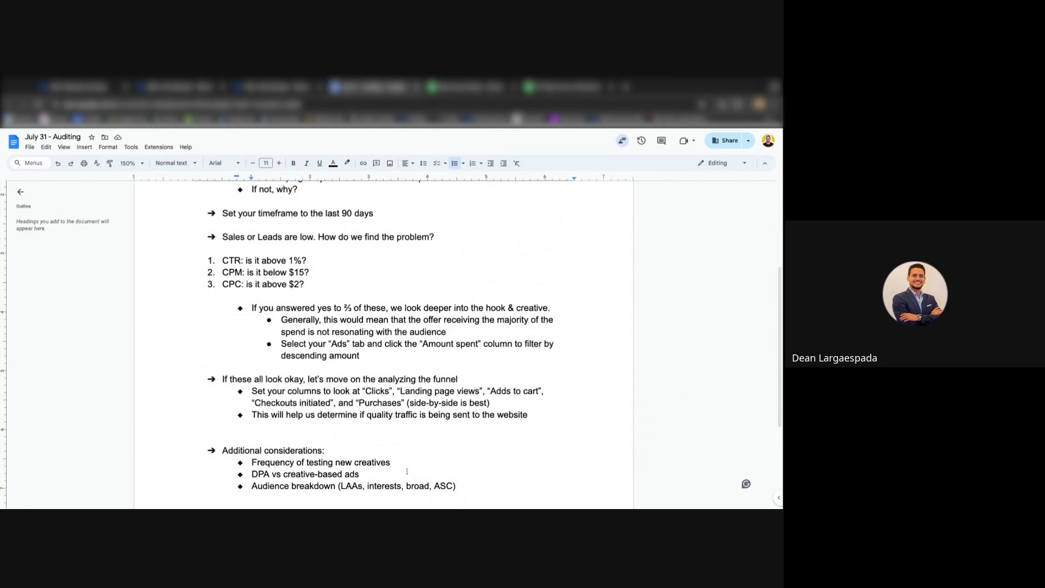
double_click(442, 481)
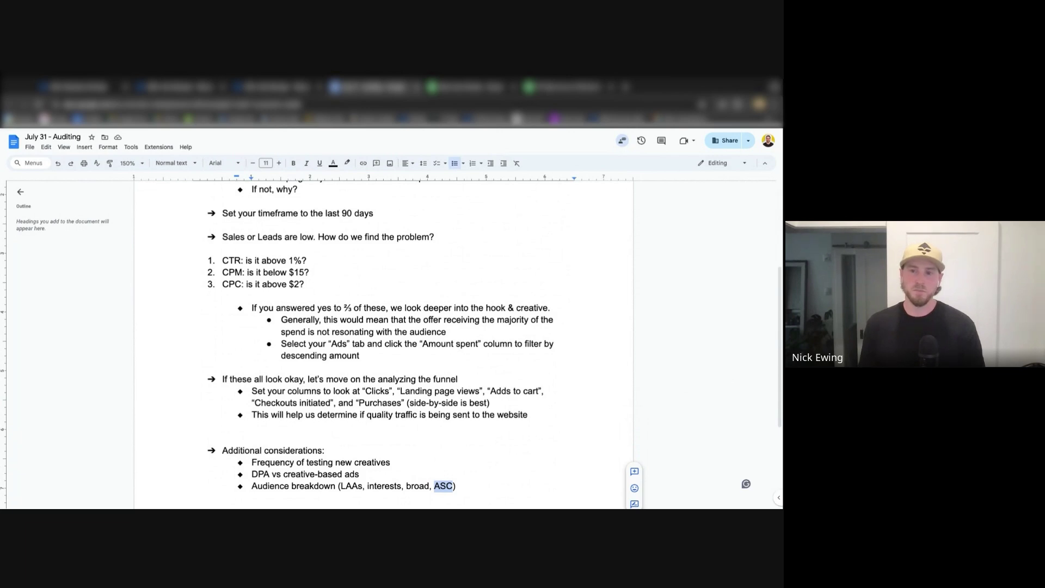
left_click(438, 467)
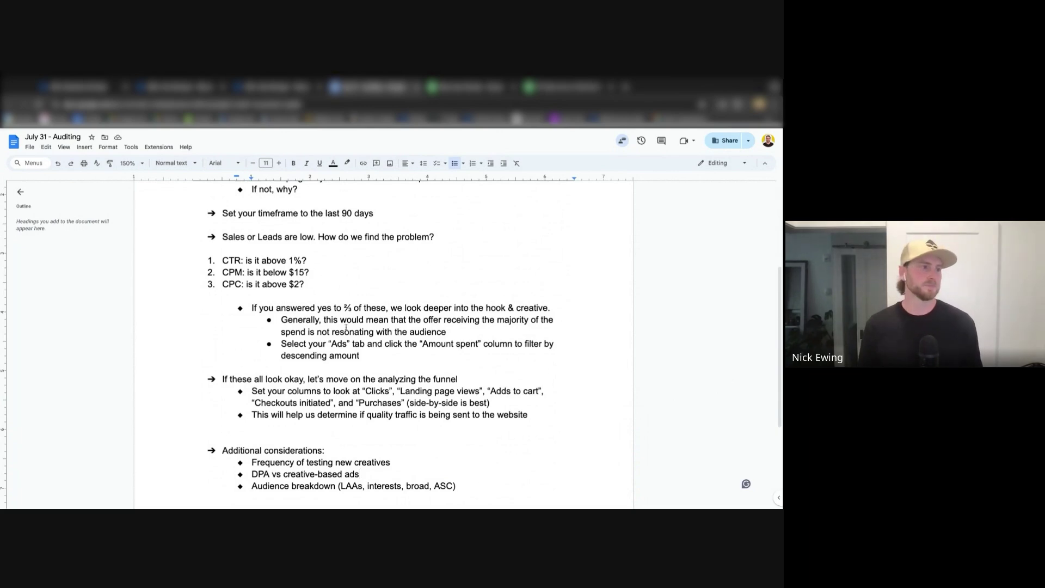
scroll(325, 357, "up", 5)
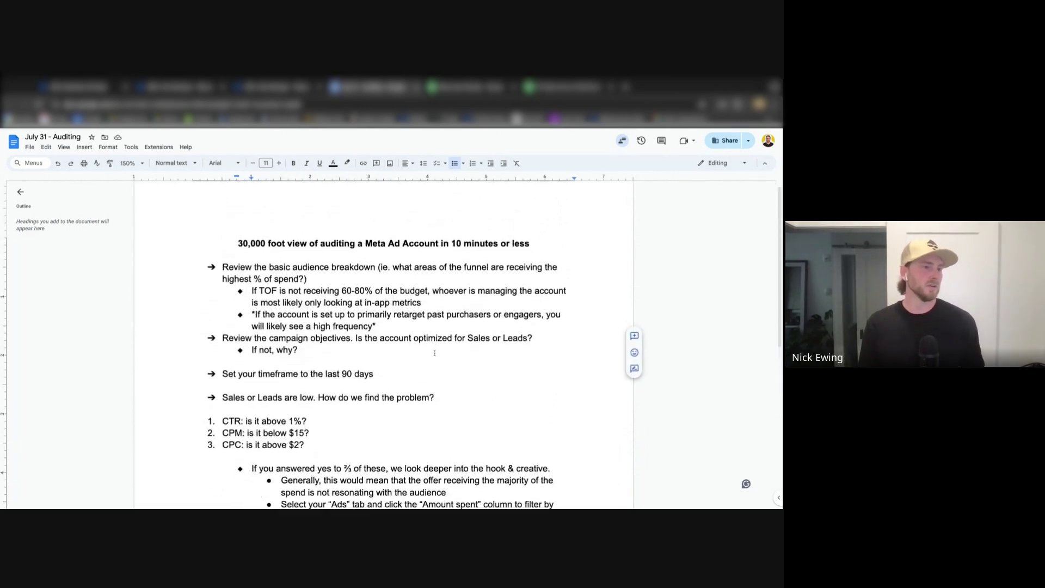